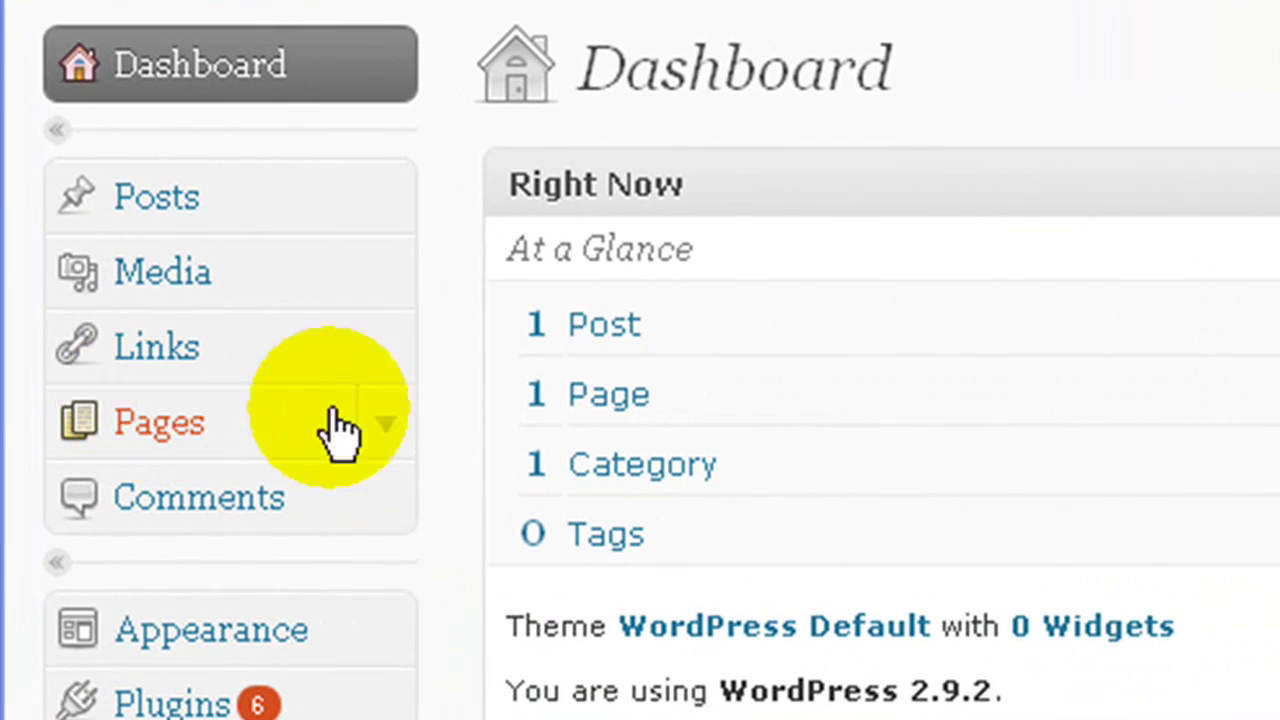
- Create a new page titled "Title" and enter "Content area" as its body text
{"action": "left_click", "coordinate": [382, 422]}
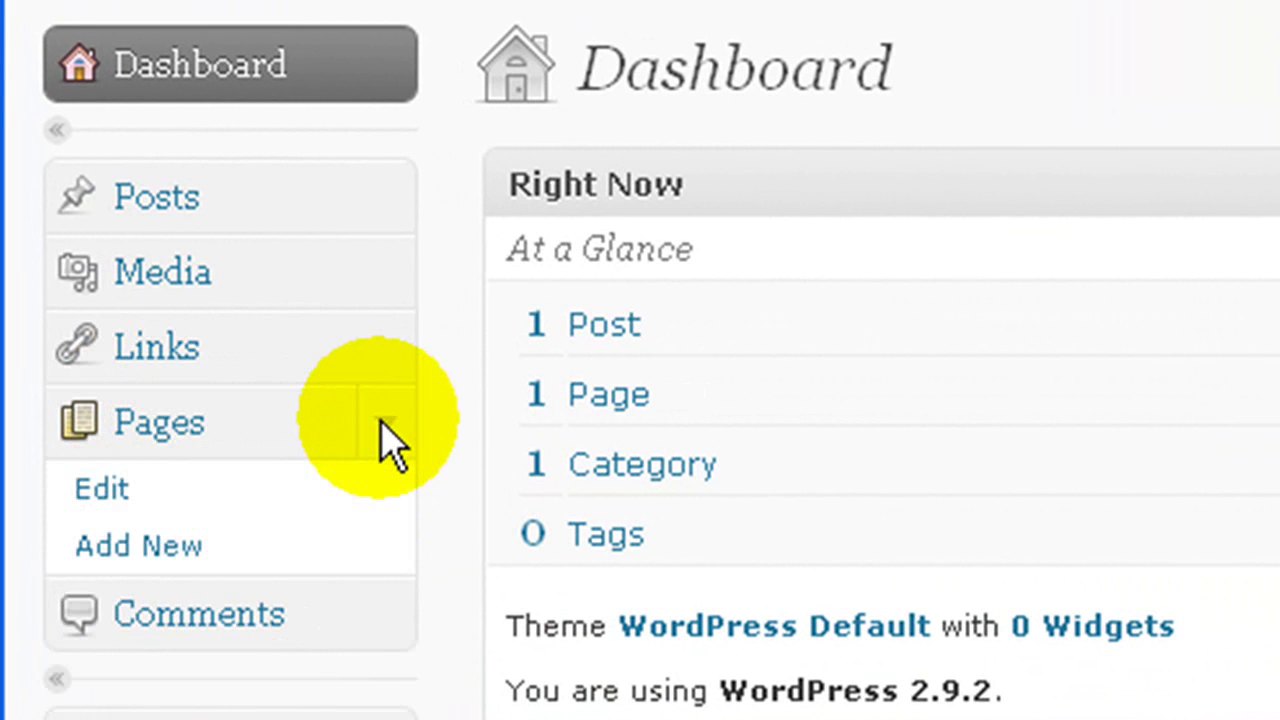
{"action": "left_click", "coordinate": [145, 548]}
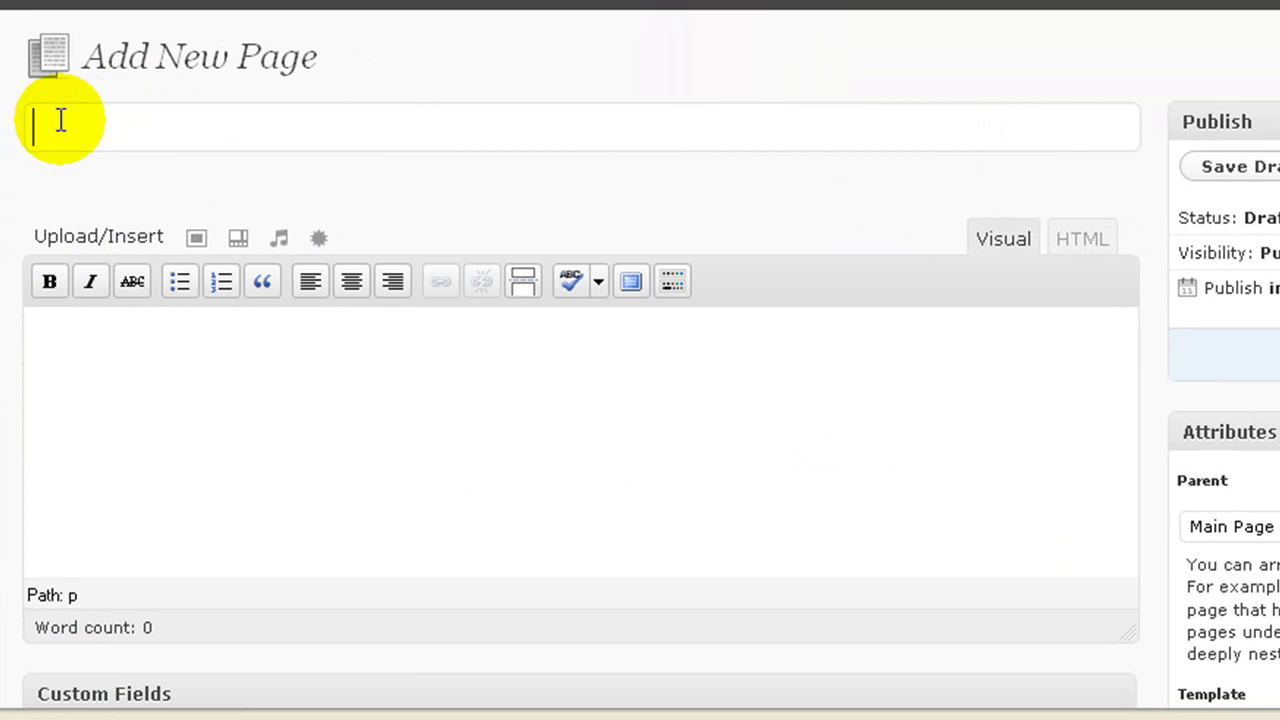
{"action": "left_click", "coordinate": [129, 134]}
{"action": "type", "text": "Title"}
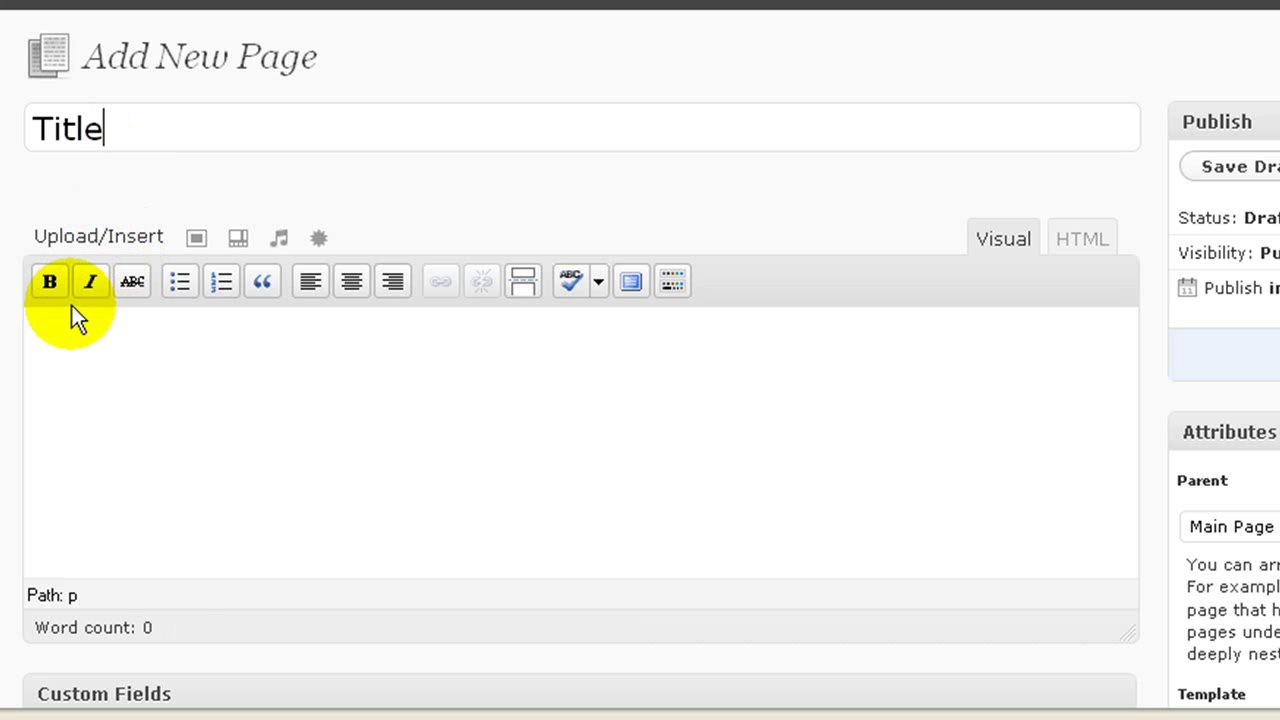
{"action": "left_click", "coordinate": [351, 368]}
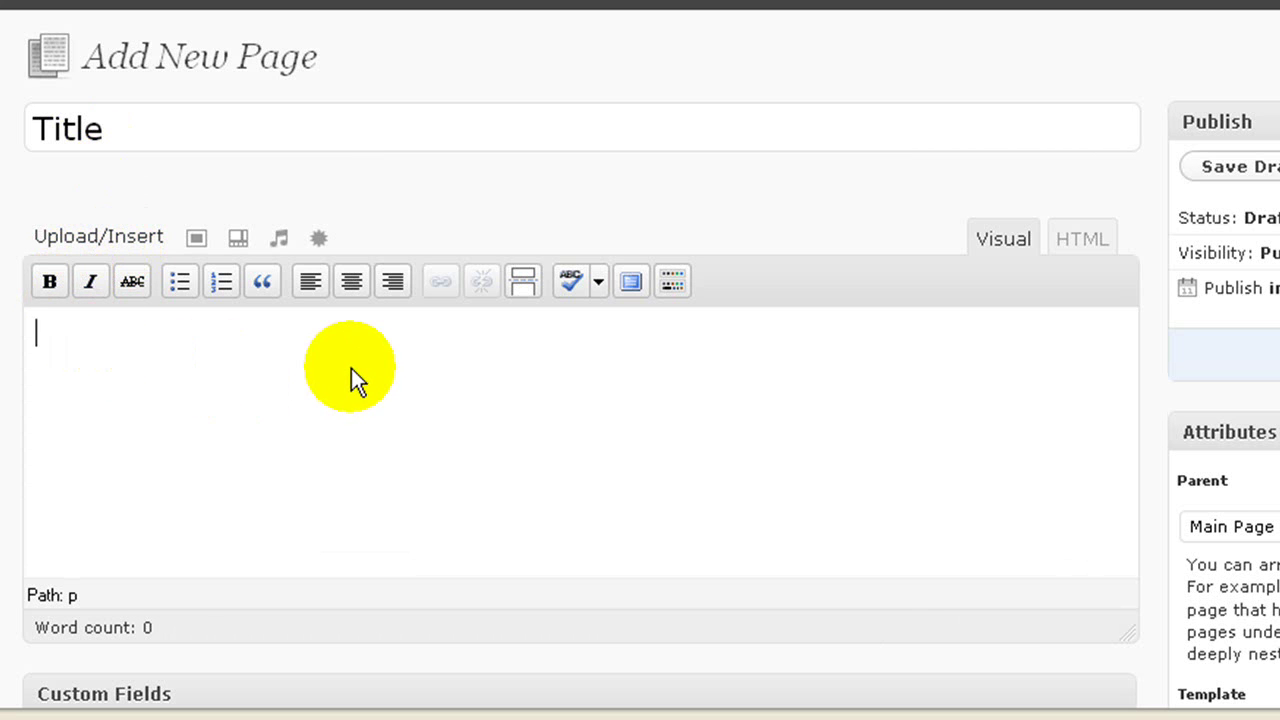
{"action": "type", "text": "Content area"}
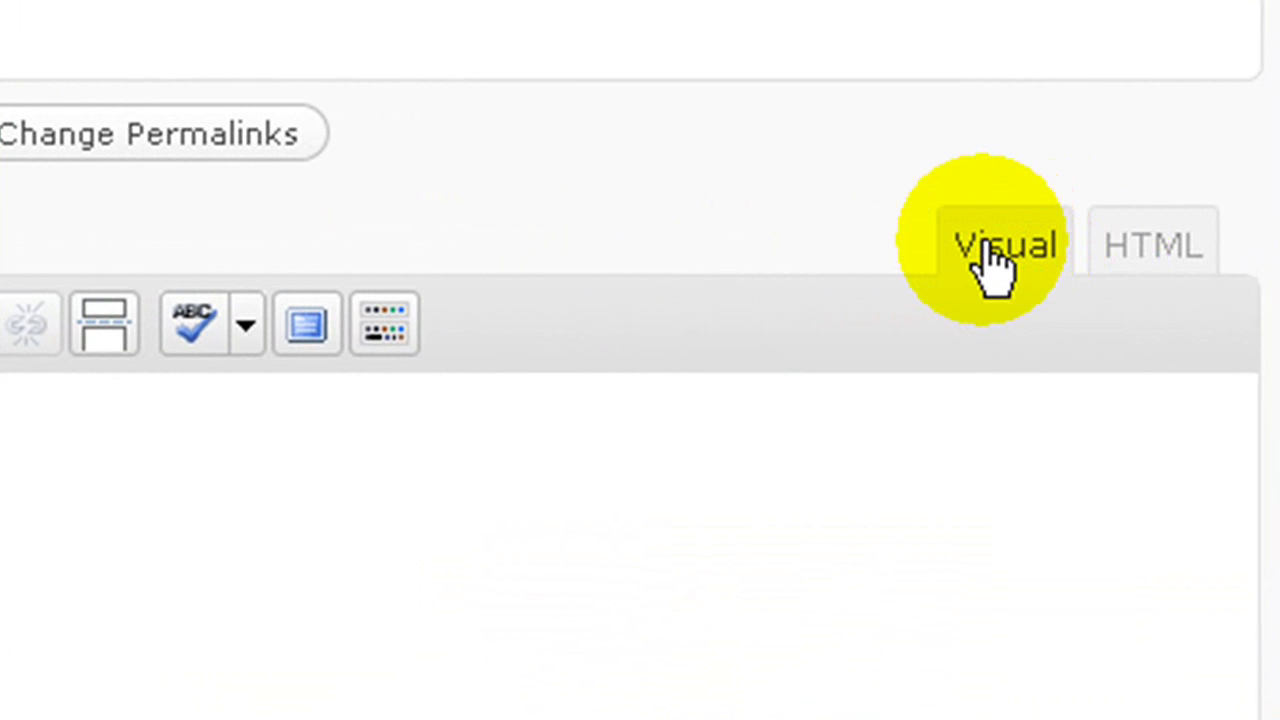
- View the page content in the HTML editor and return to the visual editor
{"action": "left_click", "coordinate": [1153, 246]}
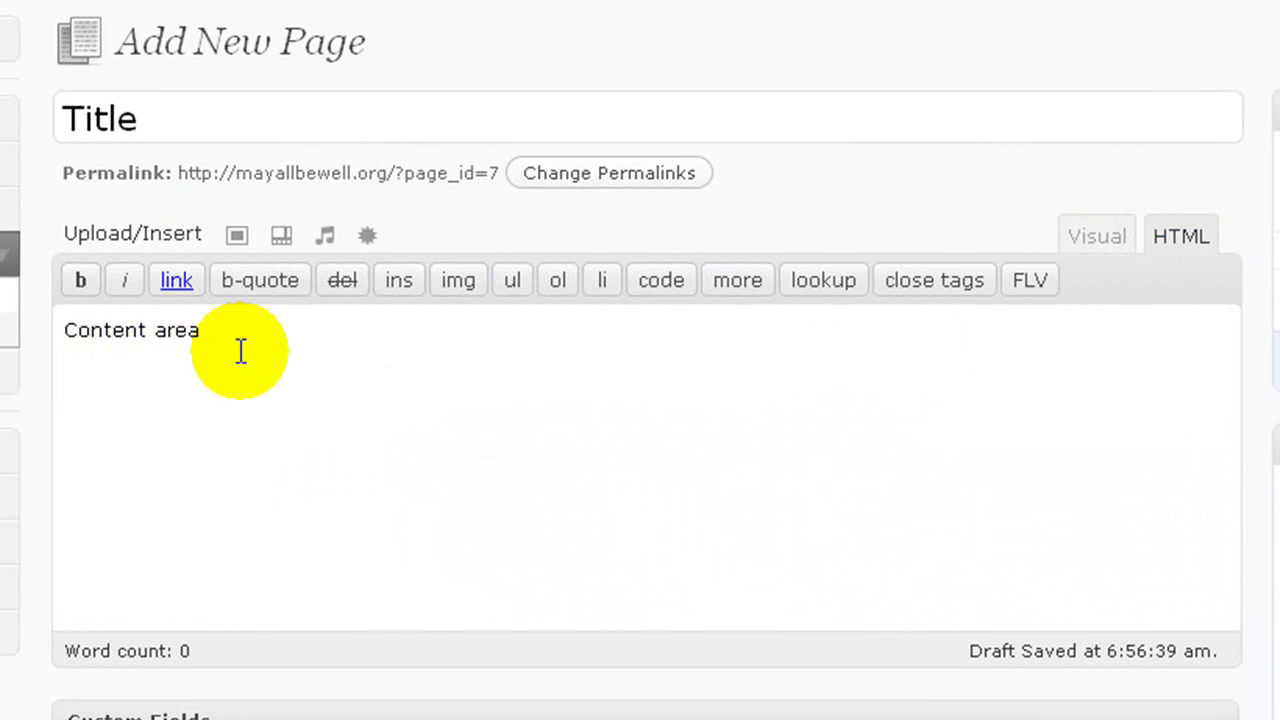
{"action": "left_click", "coordinate": [1086, 247]}
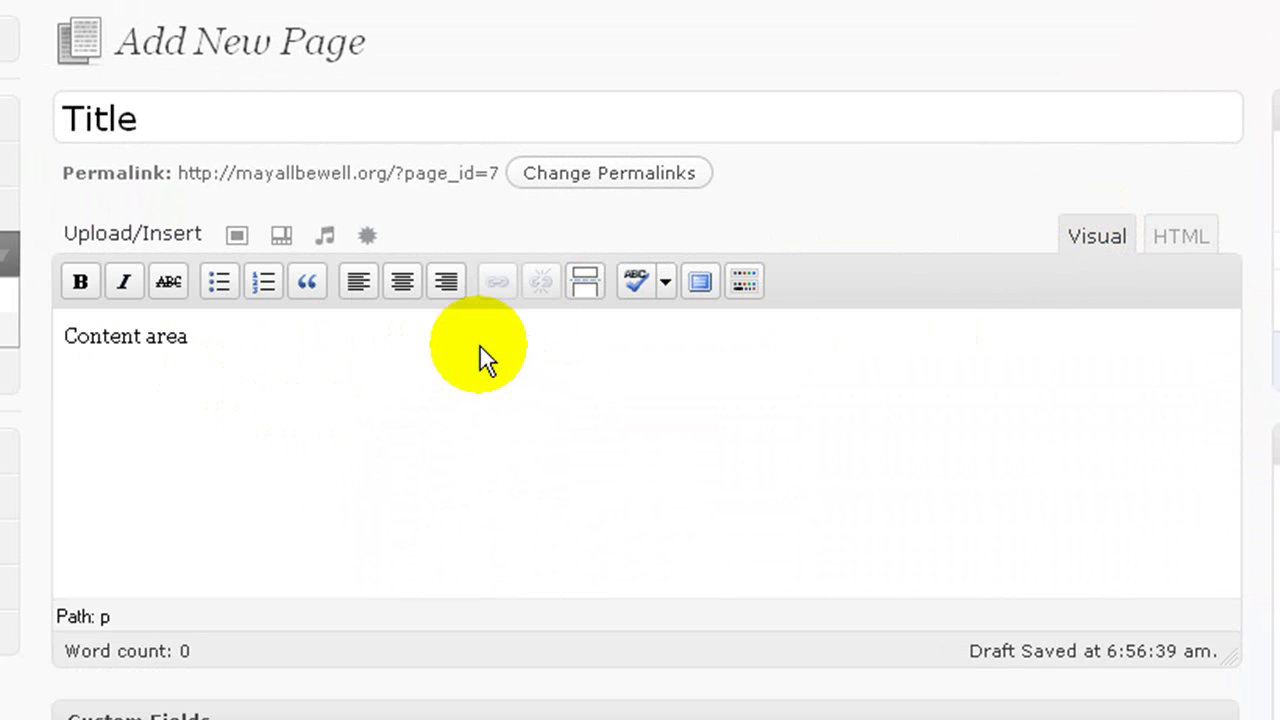
- Disallow comments as well as trackbacks and pingbacks in the page's Discussion settings
{"action": "scroll", "coordinate": [463, 334], "scroll_direction": "down", "scroll_amount": 3}
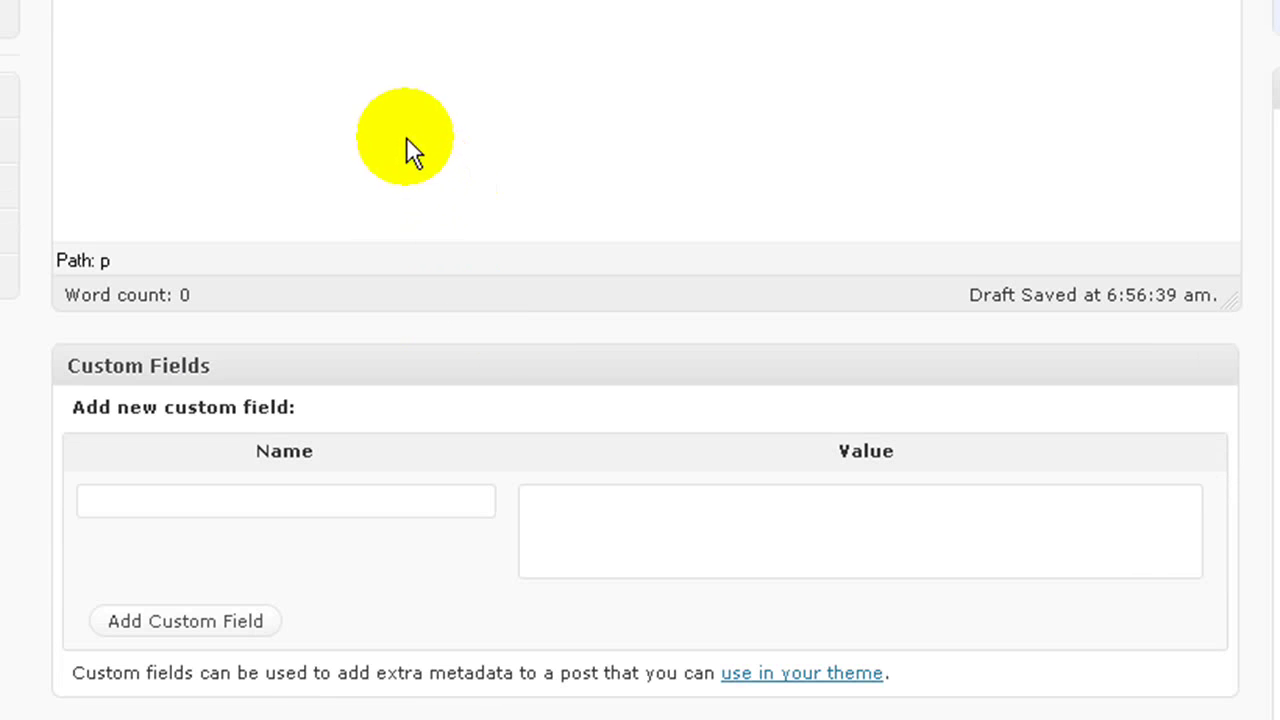
{"action": "scroll", "coordinate": [252, 80], "scroll_direction": "down", "scroll_amount": 3}
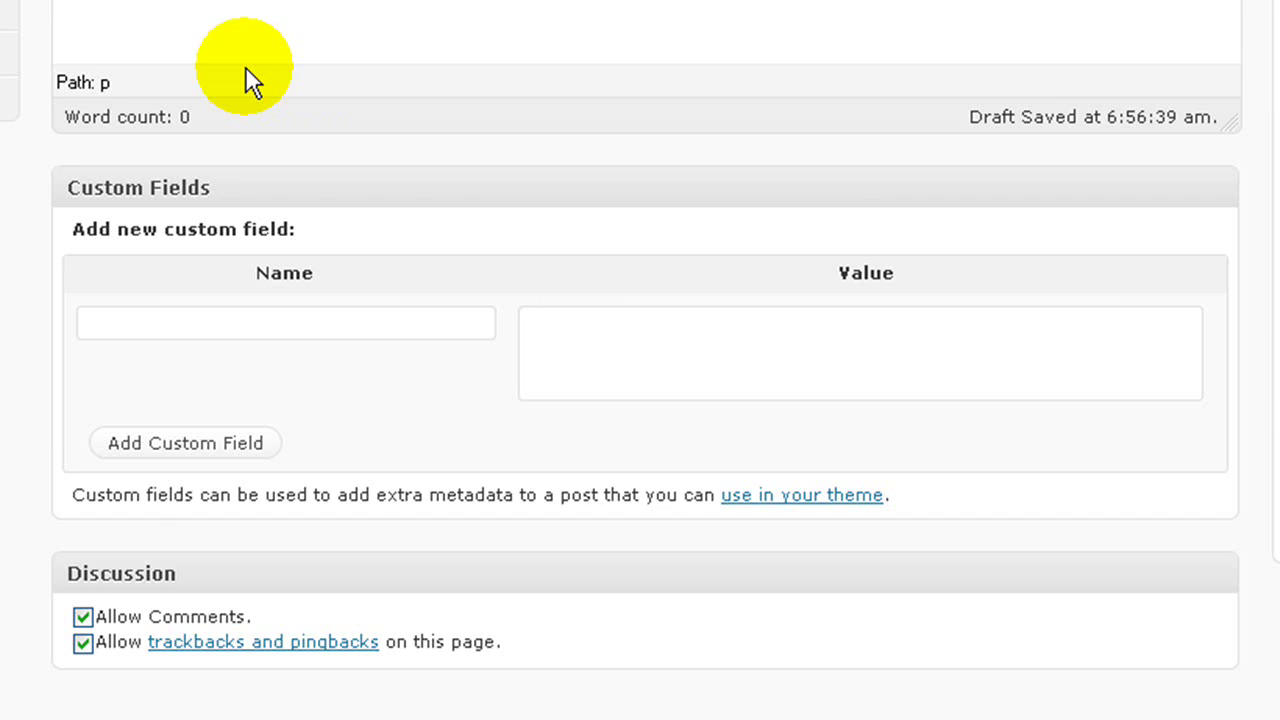
{"action": "scroll", "coordinate": [245, 66], "scroll_direction": "down", "scroll_amount": 1}
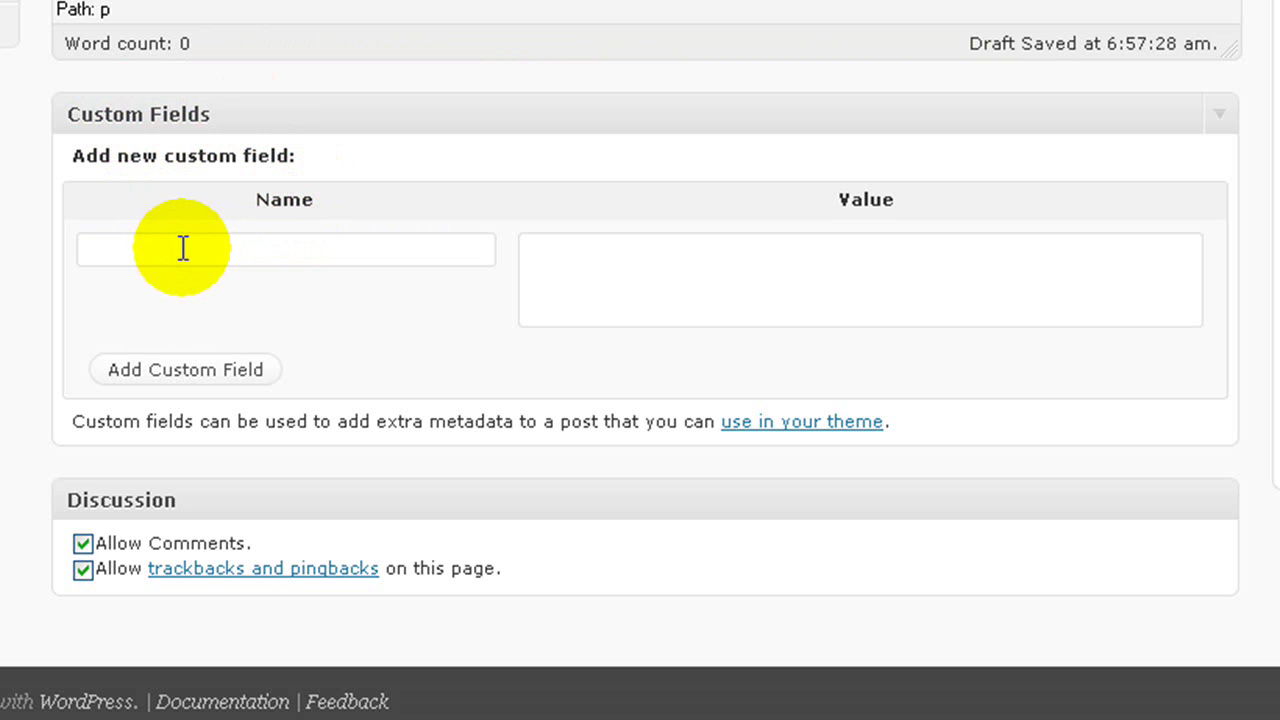
{"action": "scroll", "coordinate": [183, 248], "scroll_direction": "up", "scroll_amount": 5}
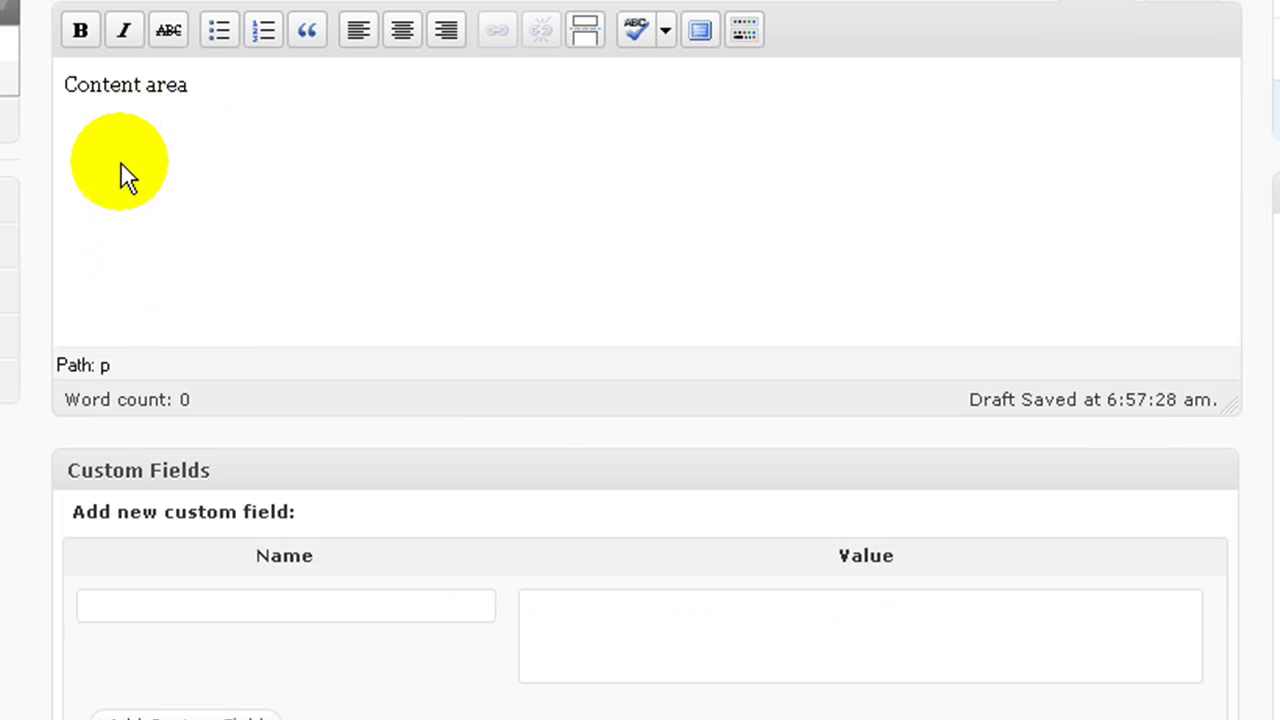
{"action": "scroll", "coordinate": [121, 168], "scroll_direction": "down", "scroll_amount": 5}
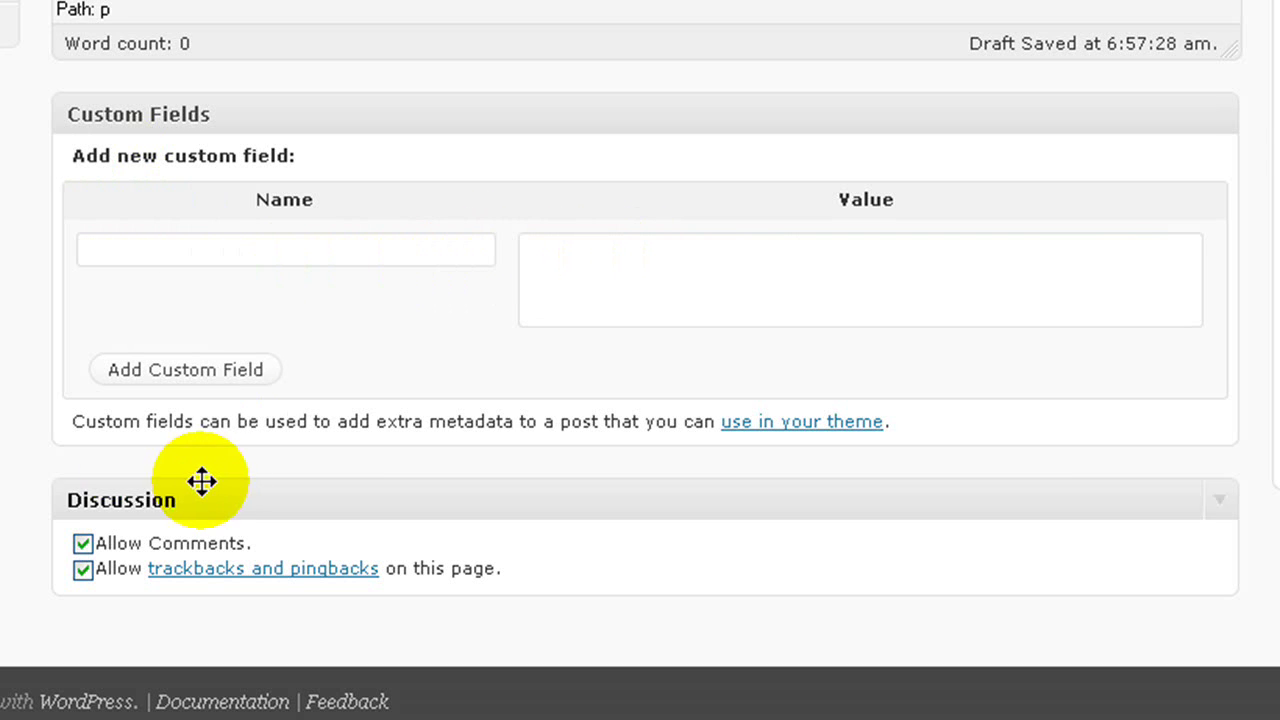
{"action": "left_click", "coordinate": [83, 545]}
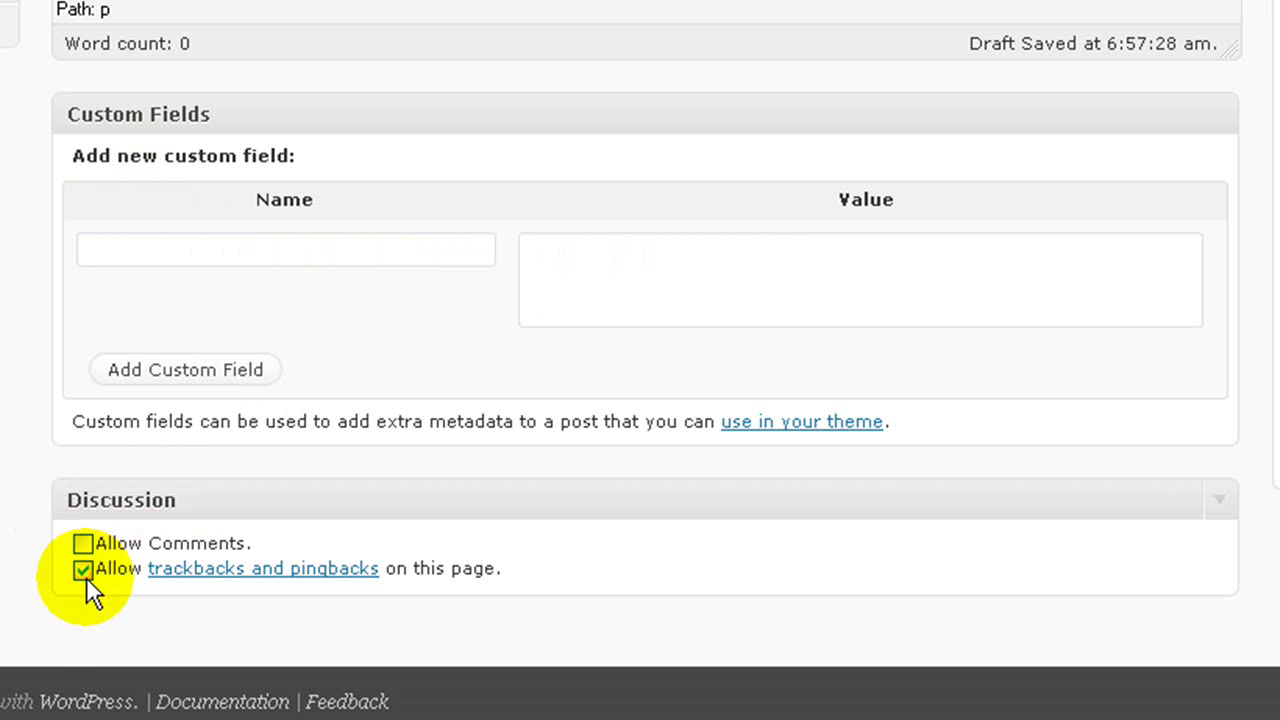
{"action": "left_click", "coordinate": [85, 575]}
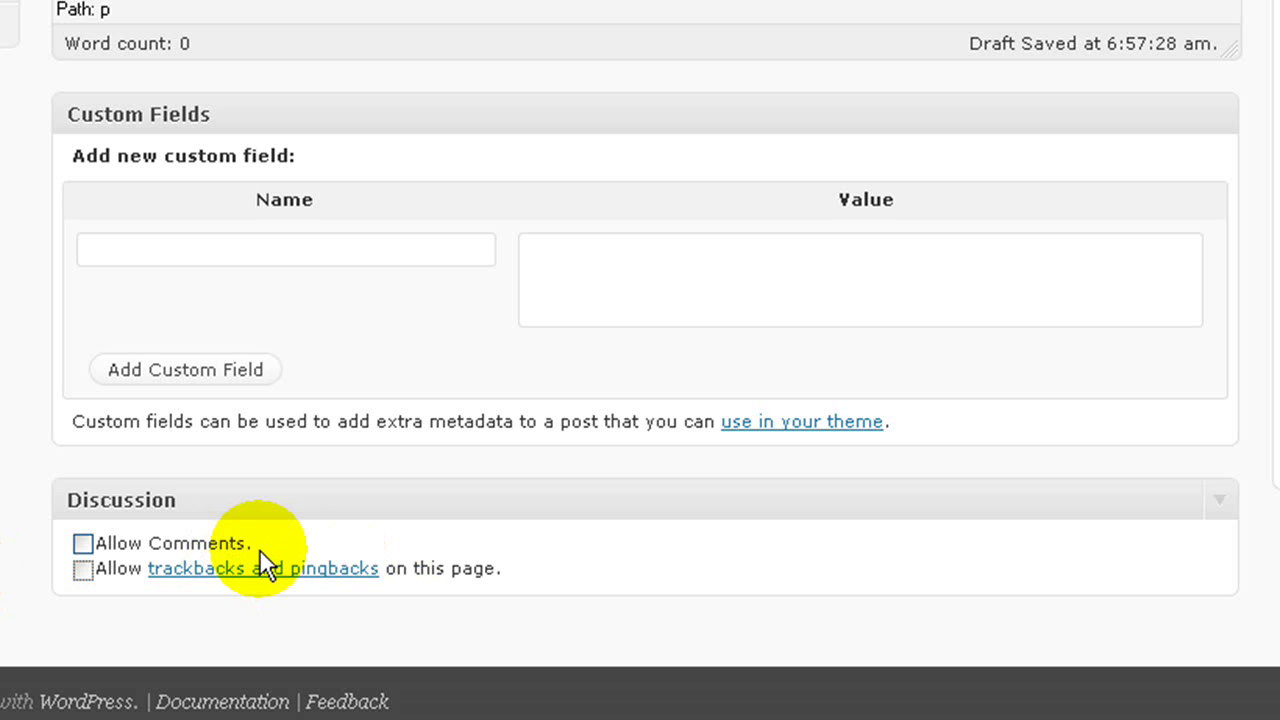
- Review the page's publishing status options and confirm Draft as the status
{"action": "scroll", "coordinate": [766, 434], "scroll_direction": "up", "scroll_amount": 4}
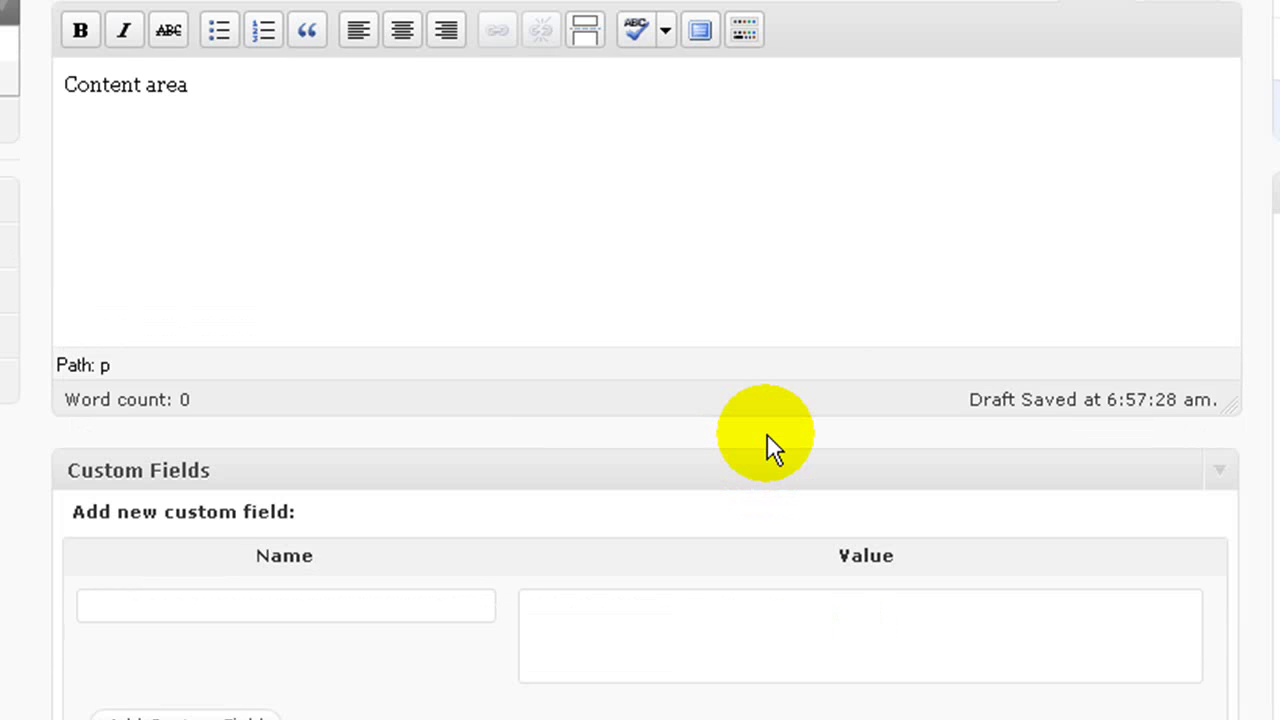
{"action": "scroll", "coordinate": [766, 434], "scroll_direction": "up", "scroll_amount": 2}
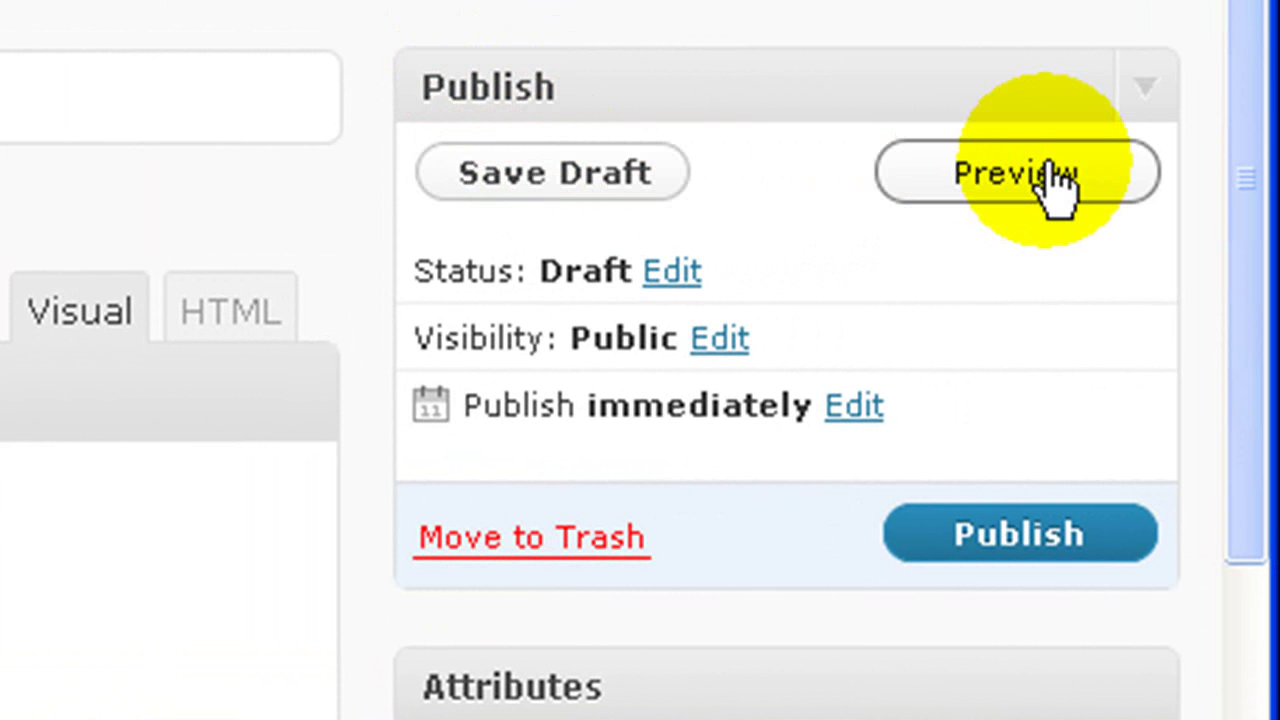
{"action": "scroll", "coordinate": [1048, 163], "scroll_direction": "down", "scroll_amount": 2}
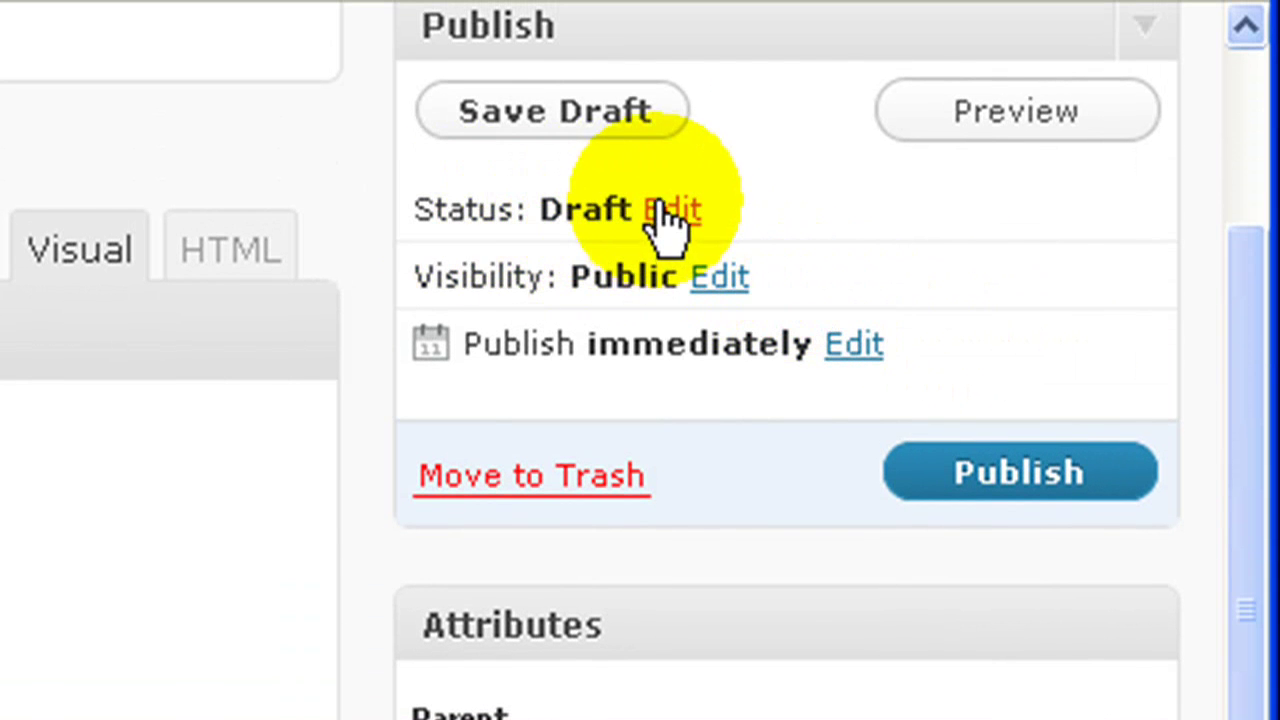
{"action": "left_click", "coordinate": [668, 210]}
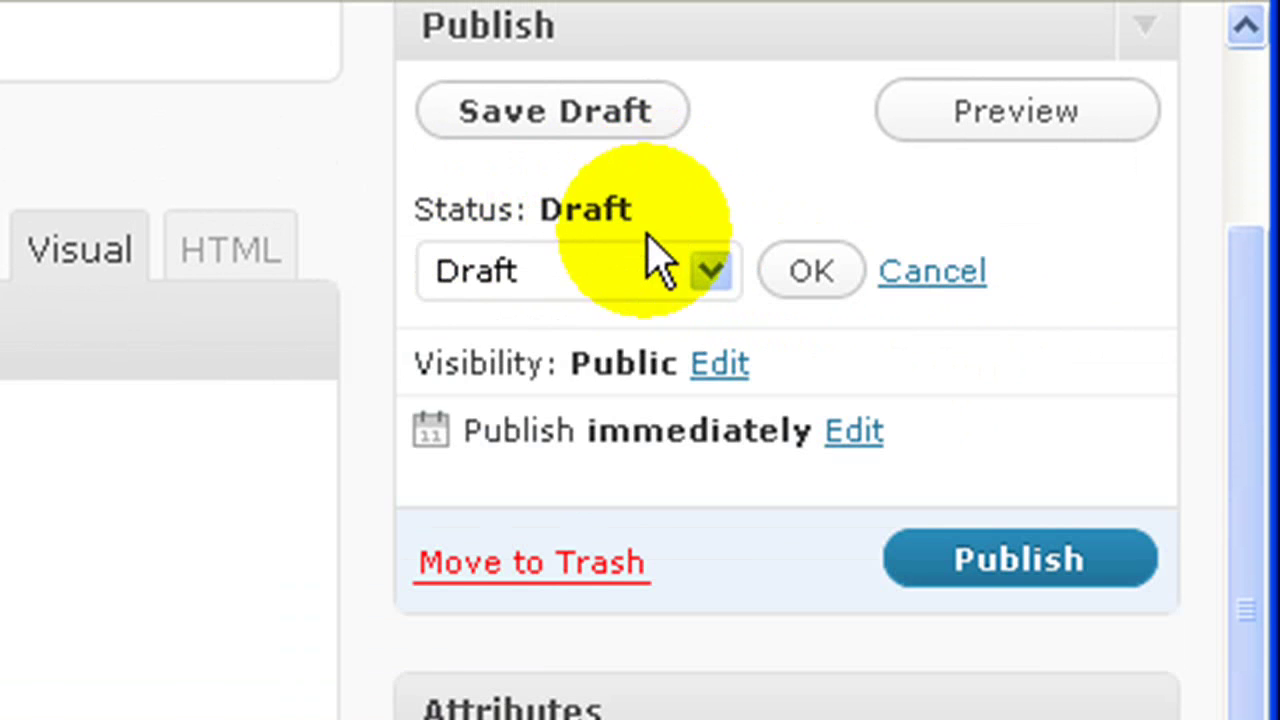
{"action": "left_click", "coordinate": [678, 262]}
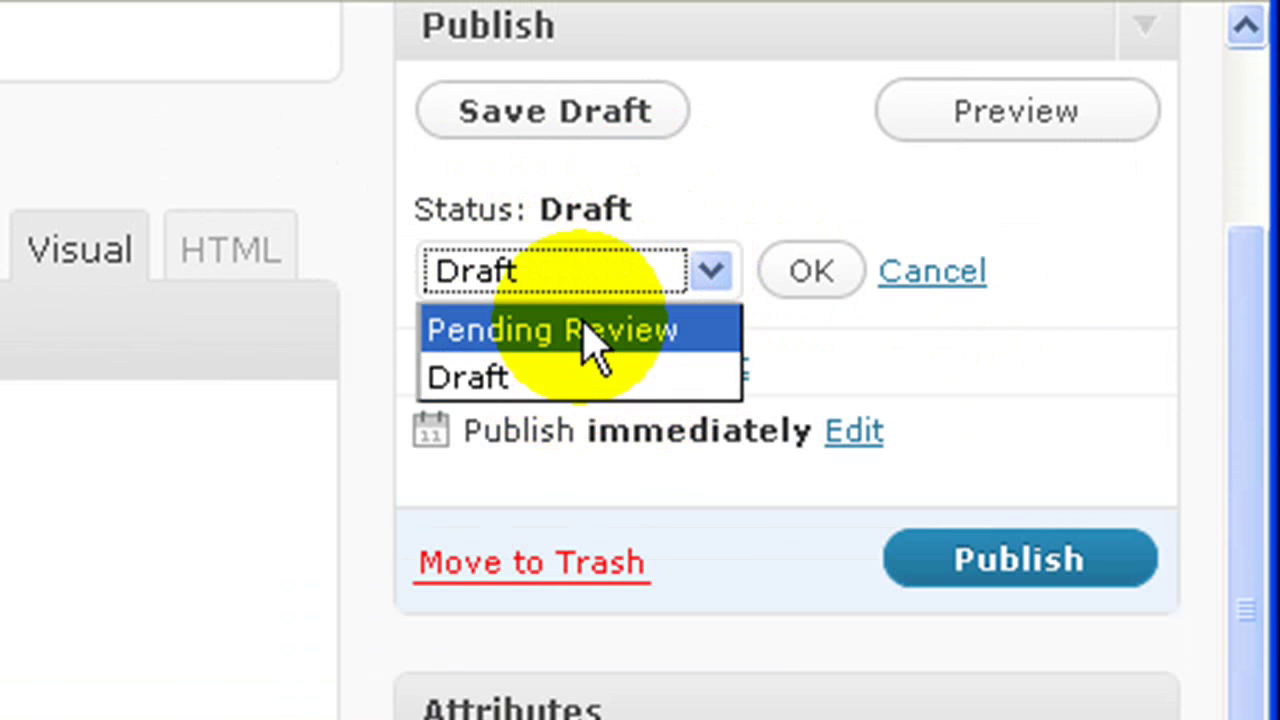
{"action": "left_click", "coordinate": [556, 392]}
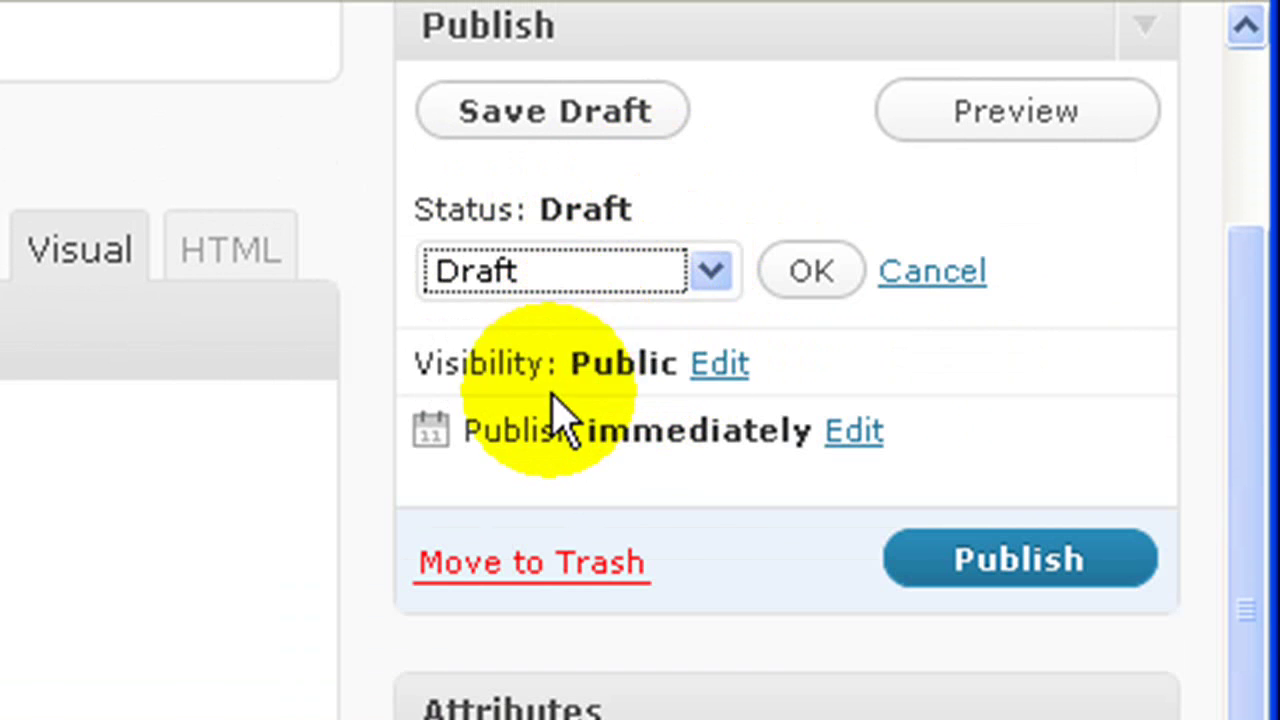
{"action": "left_click", "coordinate": [800, 278]}
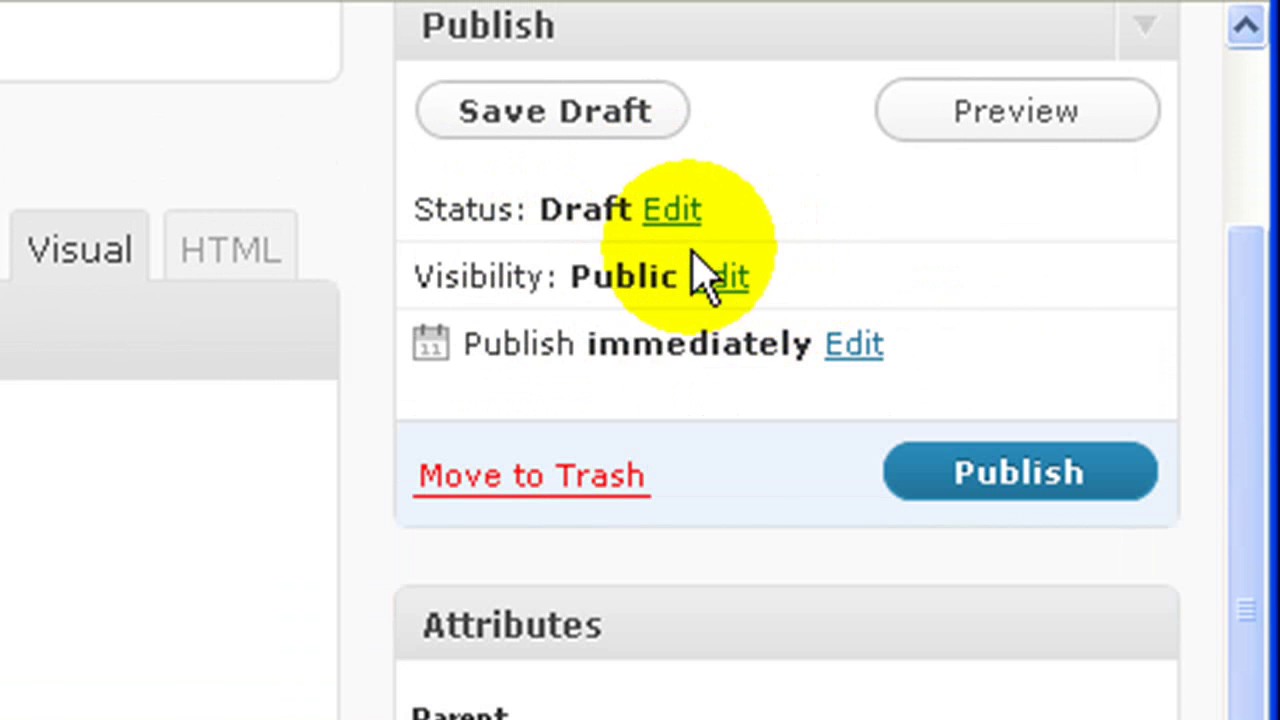
- Try the Password protected and Private visibility options for the page and return its visibility to Public
{"action": "left_click", "coordinate": [700, 285]}
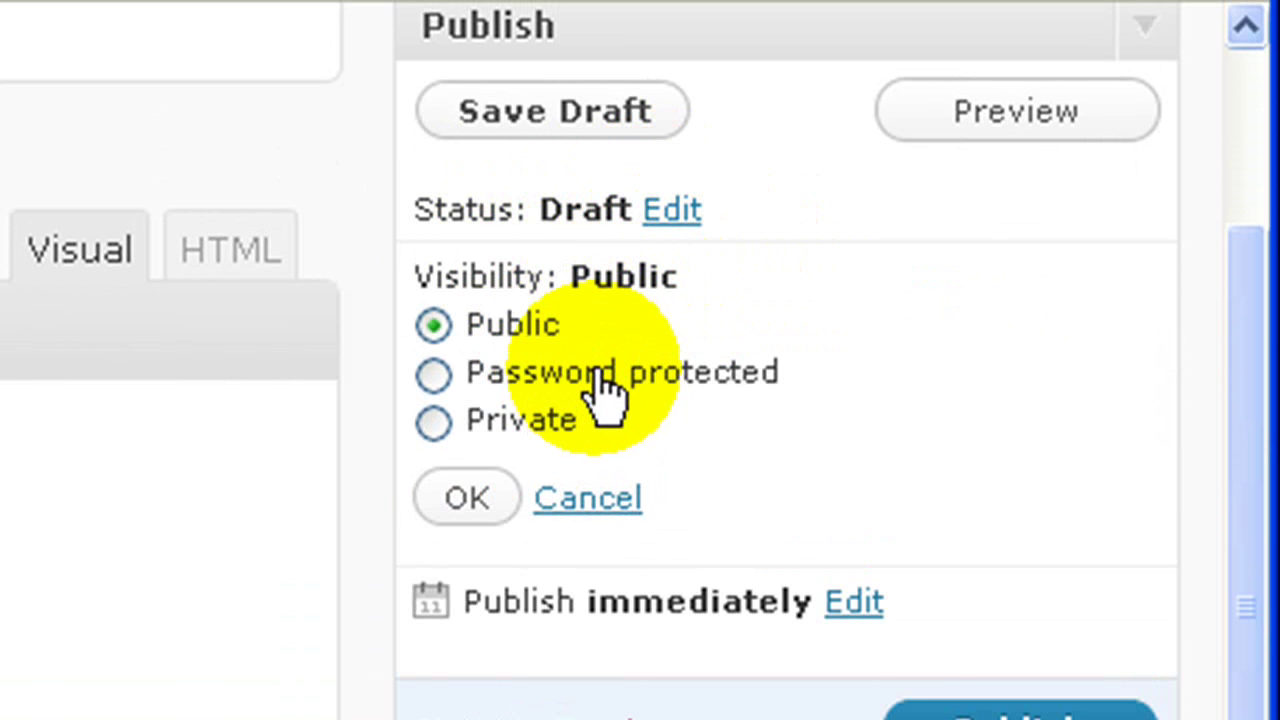
{"action": "left_click", "coordinate": [592, 370]}
{"action": "left_click", "coordinate": [509, 478]}
{"action": "left_click", "coordinate": [432, 533]}
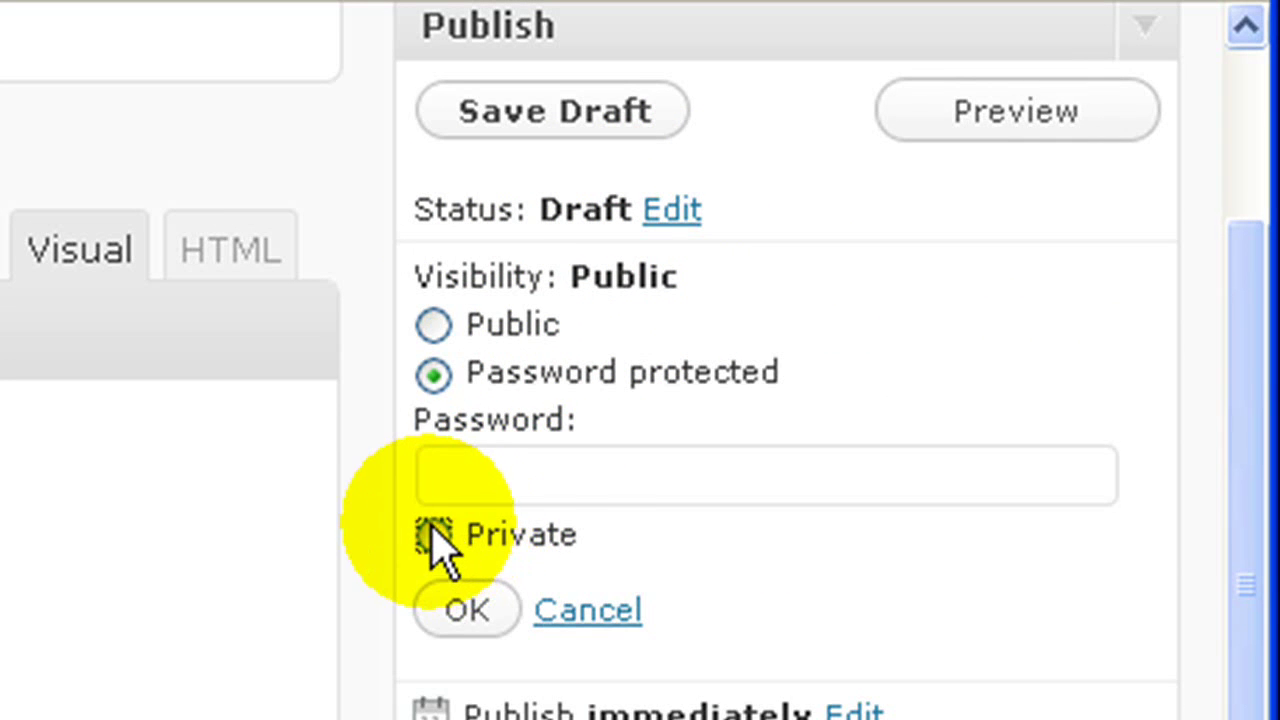
{"action": "left_click", "coordinate": [436, 324]}
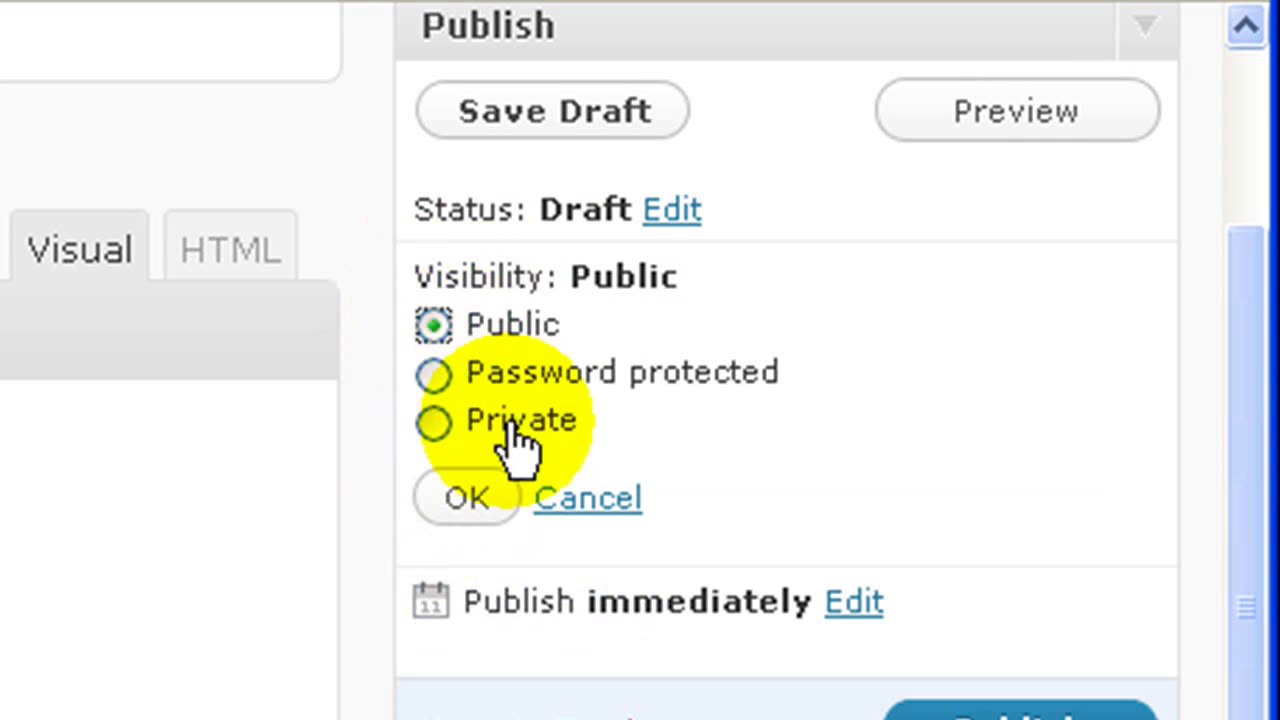
{"action": "left_click", "coordinate": [470, 498]}
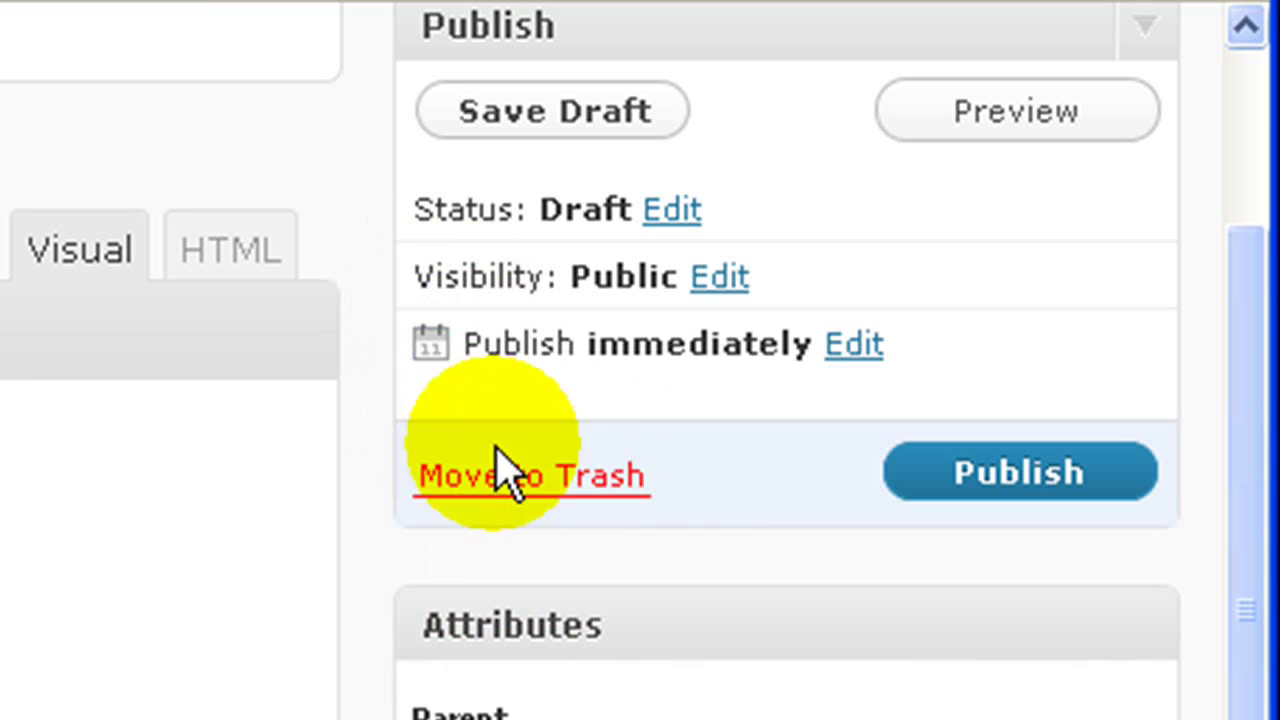
- Schedule the page's publication for June by changing only the month of the publish date
{"action": "left_click", "coordinate": [853, 348]}
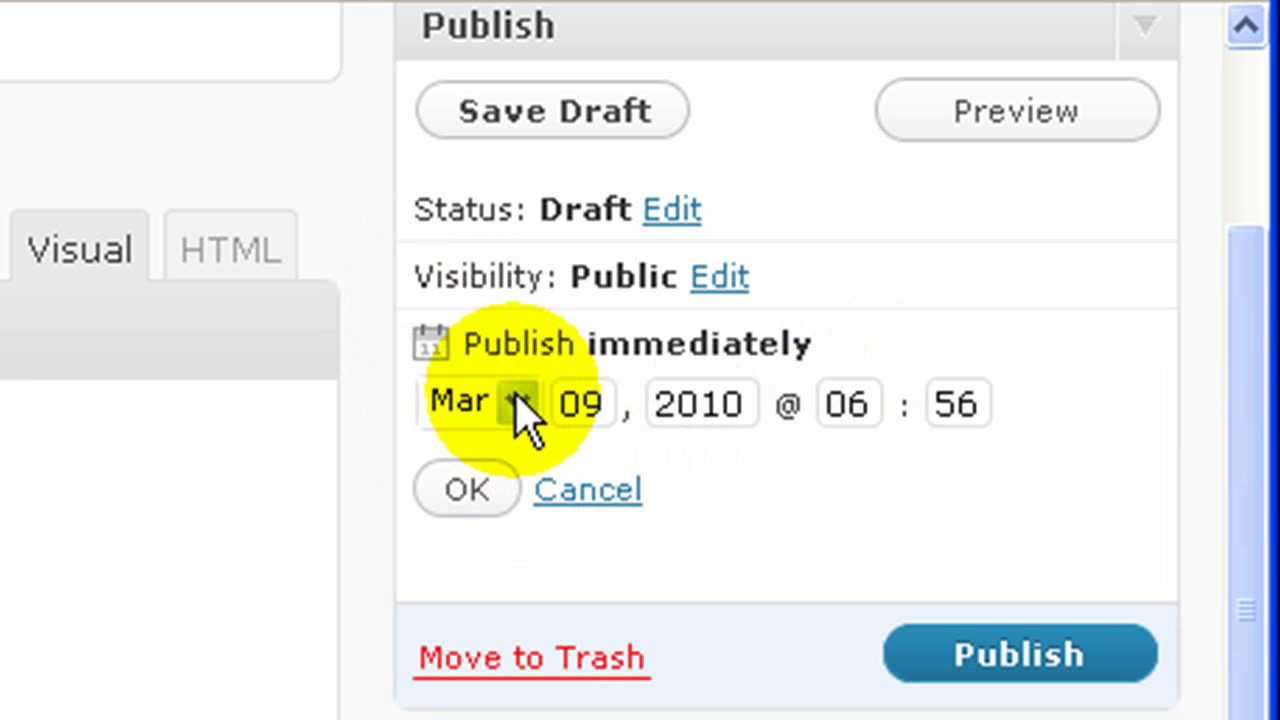
{"action": "left_click", "coordinate": [520, 402]}
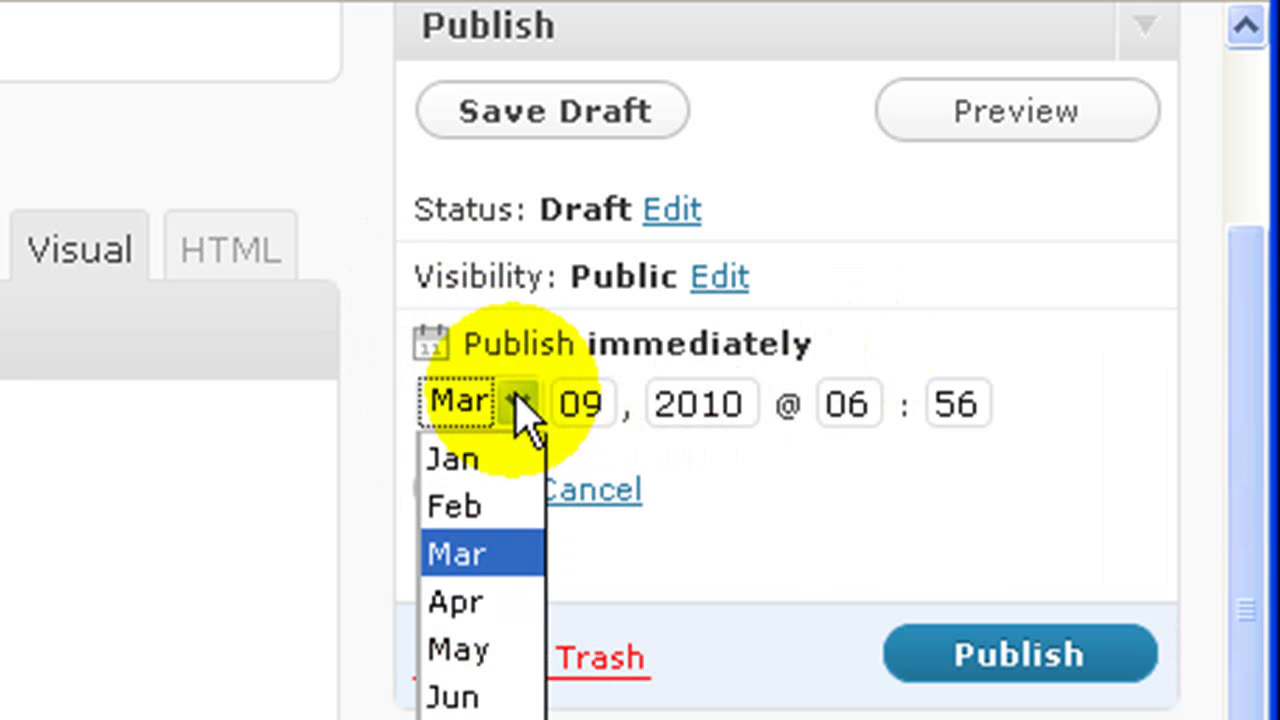
{"action": "left_click", "coordinate": [468, 698]}
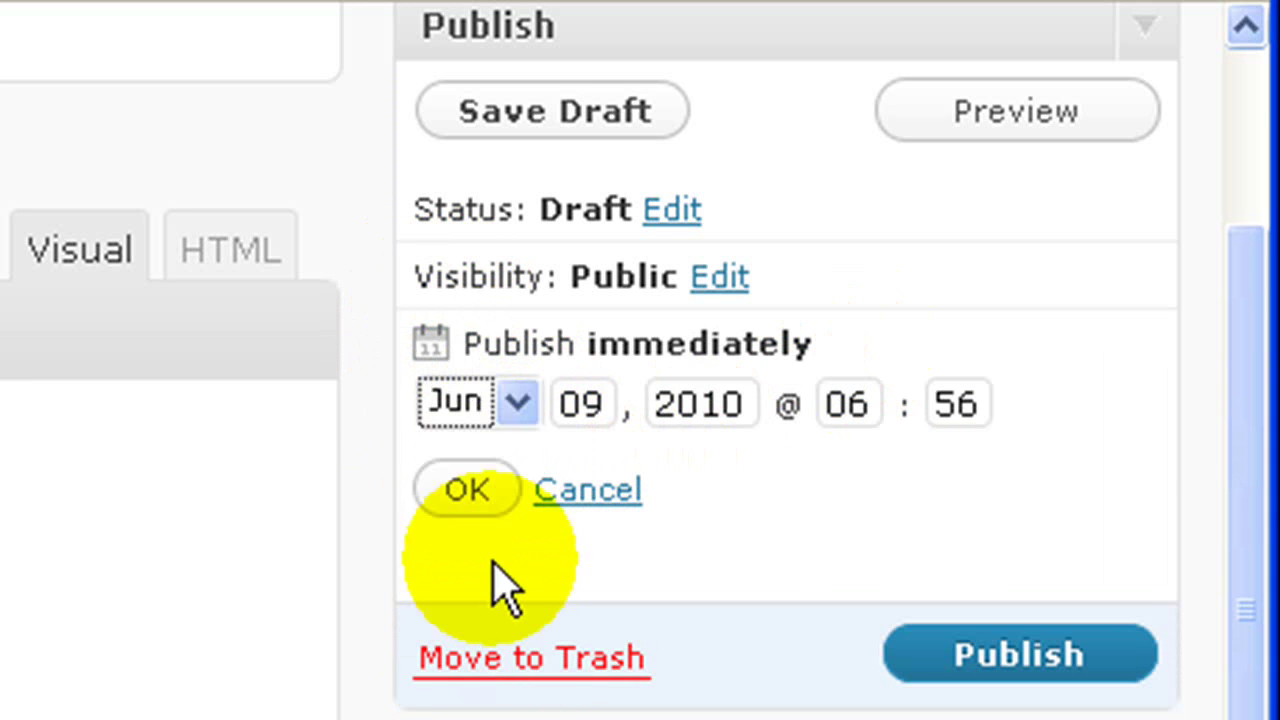
{"action": "left_click", "coordinate": [468, 492]}
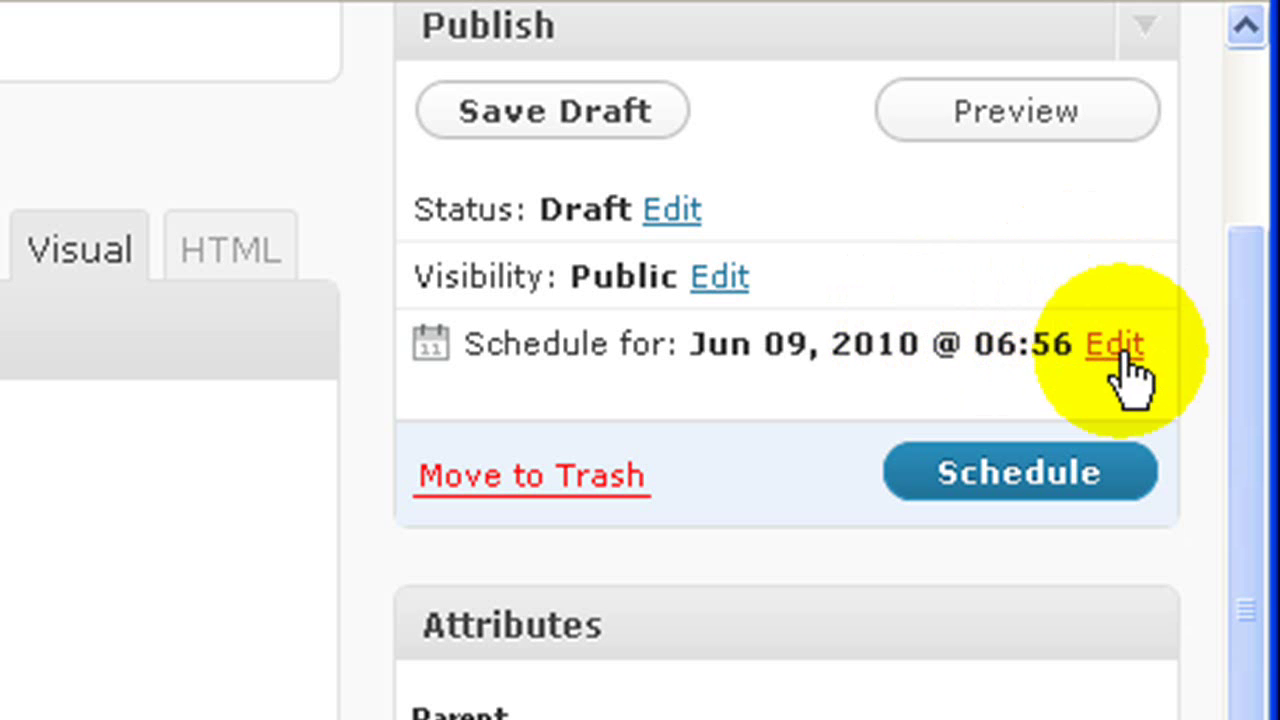
- Set the page's parent to About in its attributes
{"action": "scroll", "coordinate": [1100, 355], "scroll_direction": "down", "scroll_amount": 5}
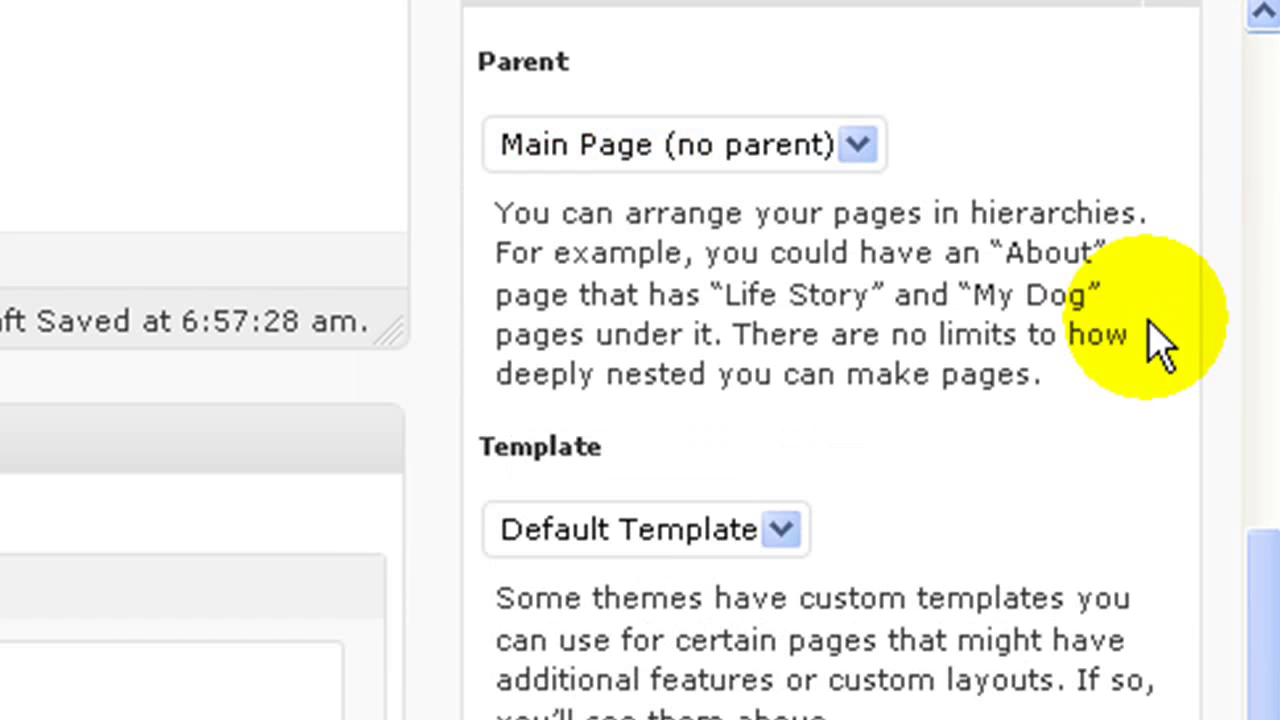
{"action": "left_click", "coordinate": [848, 145]}
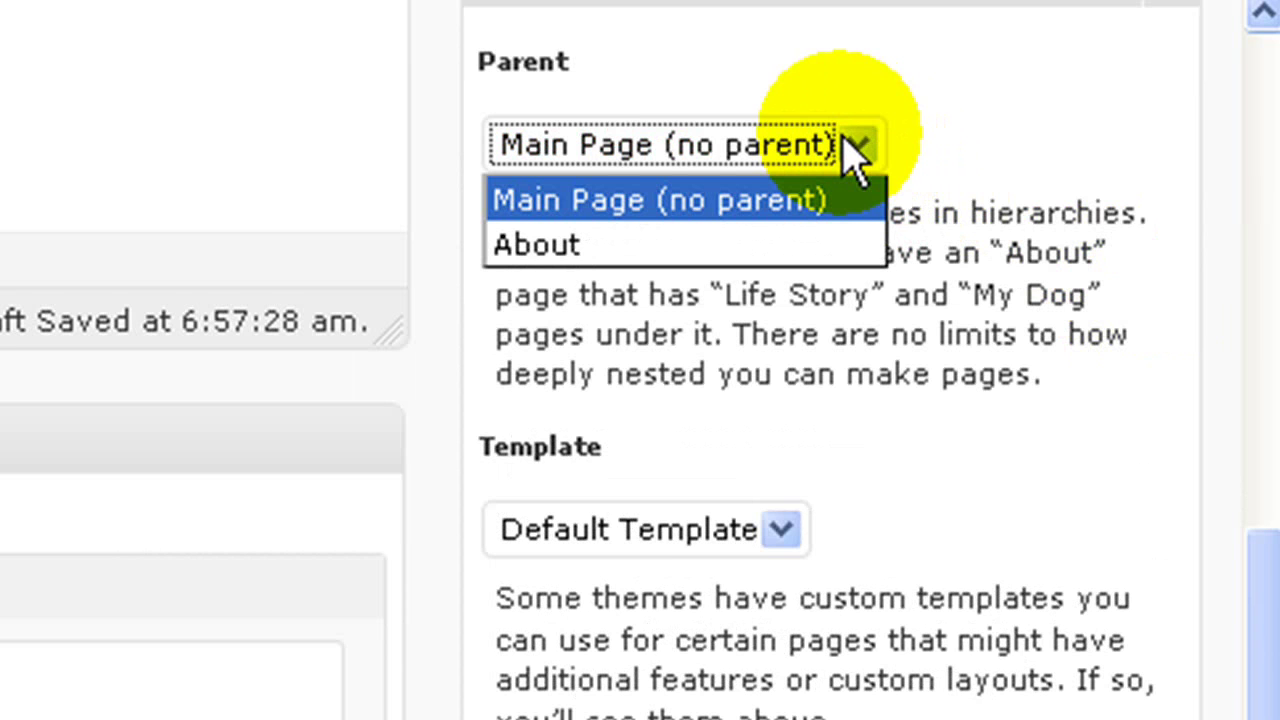
{"action": "left_click", "coordinate": [530, 250]}
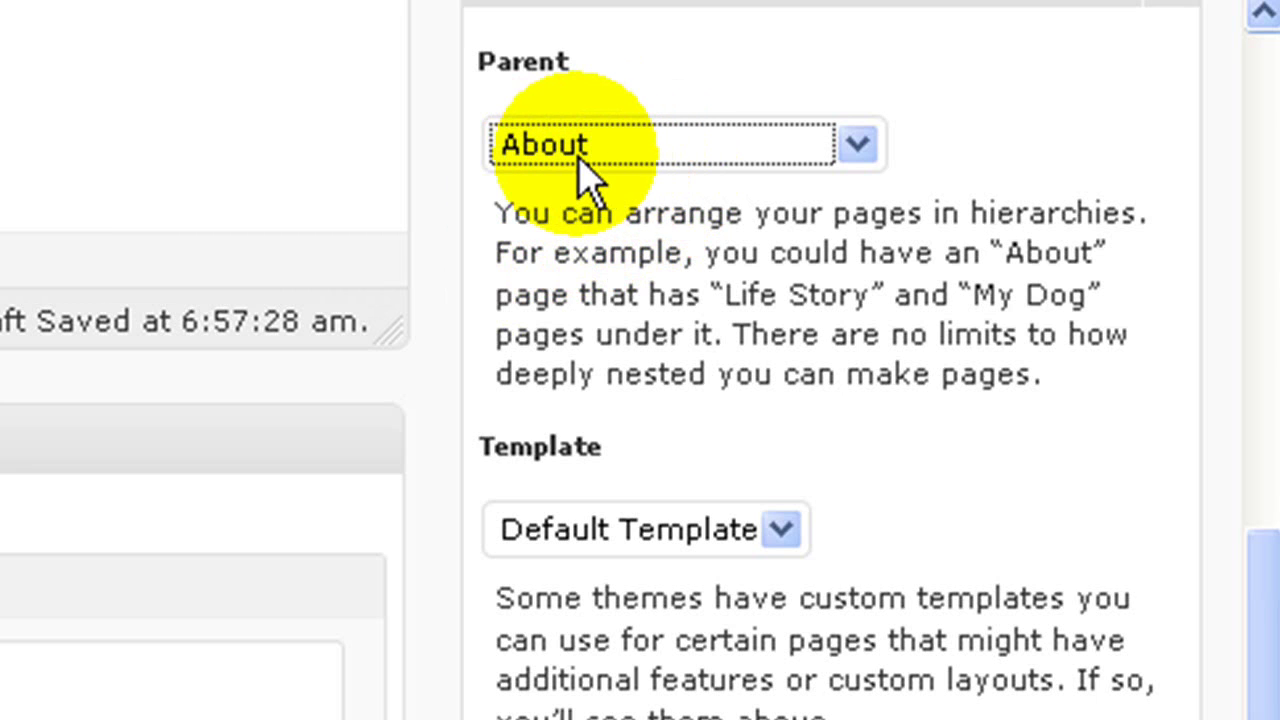
- Check the available page templates and keep Default Template selected for the page
{"action": "left_click", "coordinate": [676, 524]}
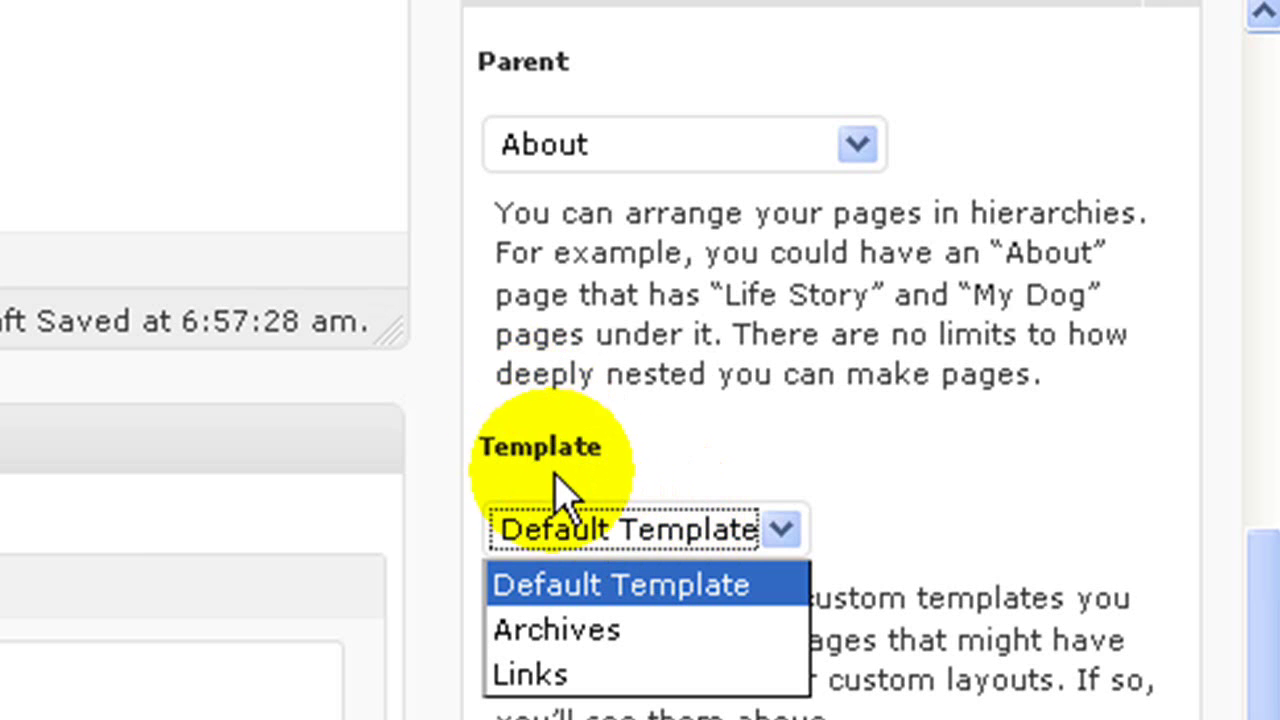
{"action": "left_click", "coordinate": [779, 534]}
{"action": "left_click", "coordinate": [783, 533]}
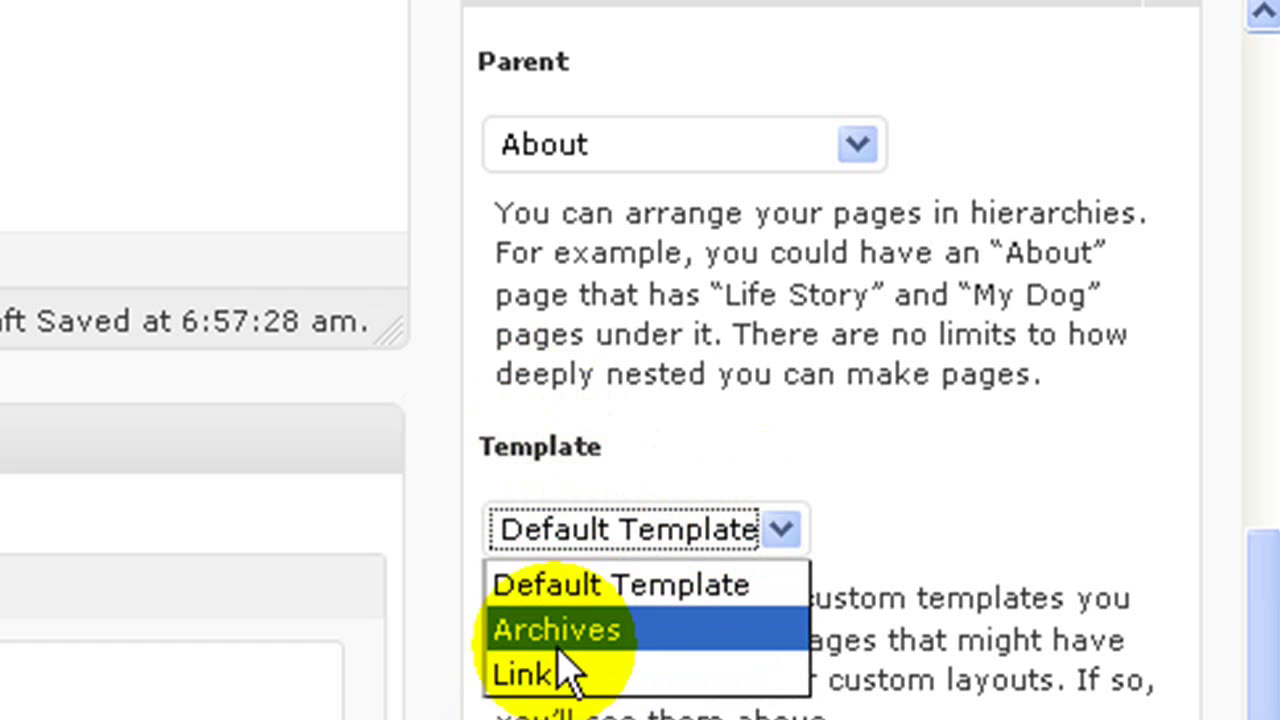
{"action": "left_click", "coordinate": [594, 586]}
{"action": "scroll", "coordinate": [594, 550], "scroll_direction": "down", "scroll_amount": 4}
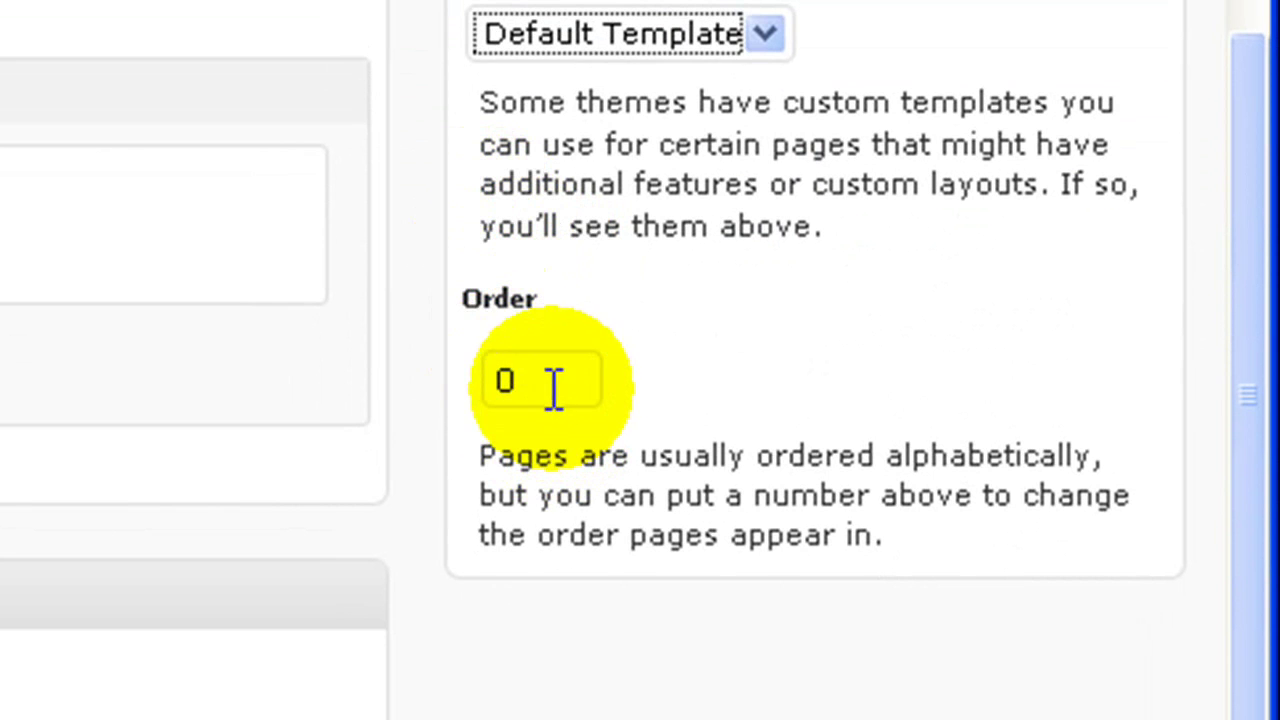
- Set the page's order number to 20 in its attributes
{"action": "double_click", "coordinate": [554, 388]}
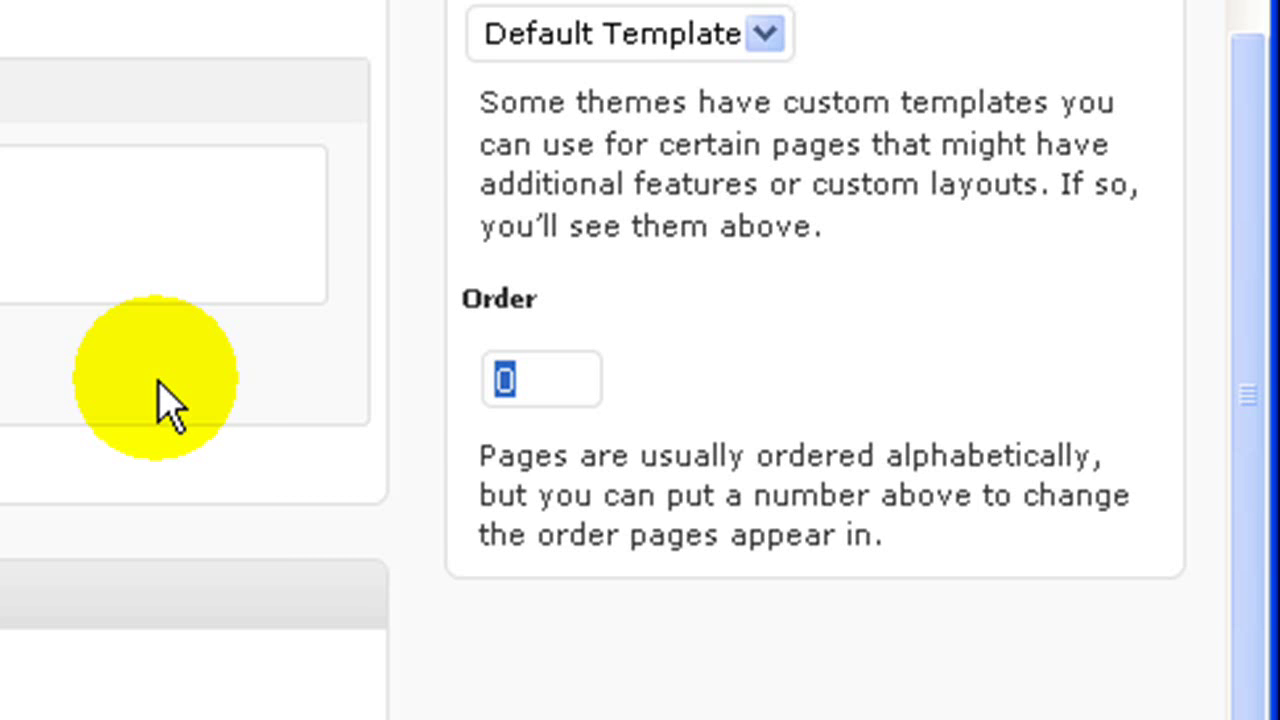
{"action": "type", "text": "20"}
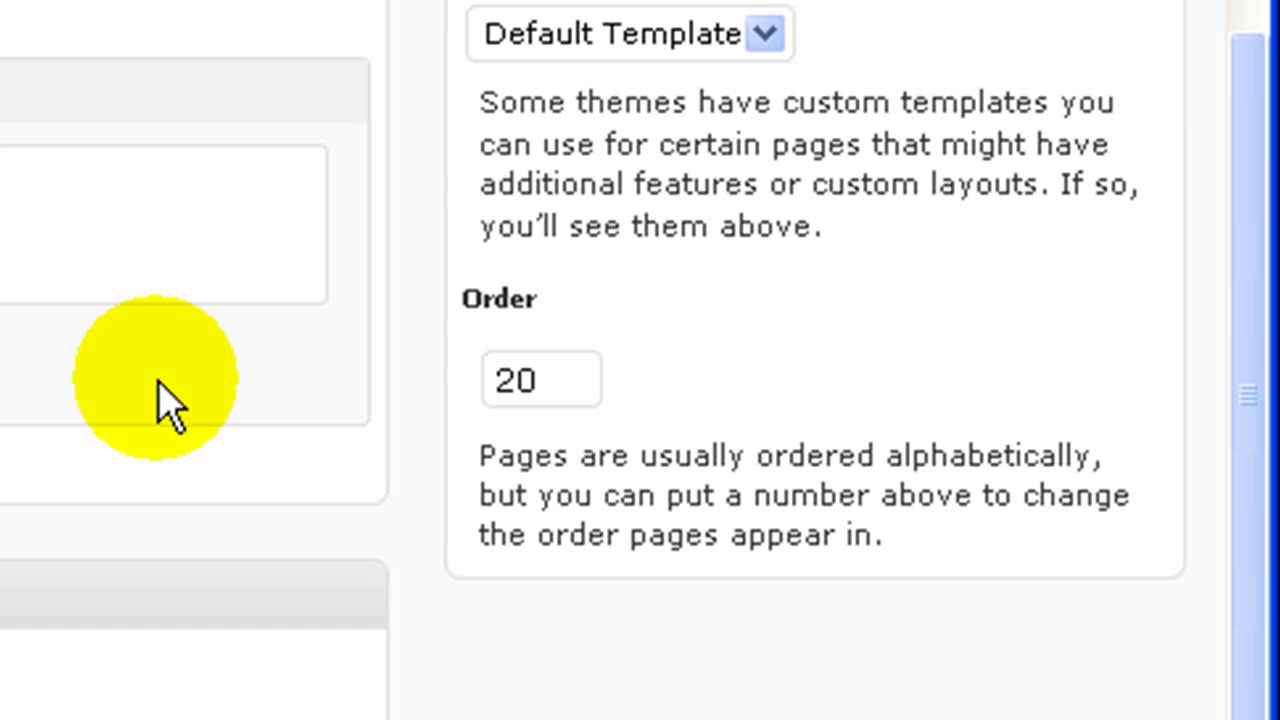
- Change the month of the page's scheduled publish date to March and apply the new date
{"action": "scroll", "coordinate": [156, 380], "scroll_direction": "up", "scroll_amount": 5}
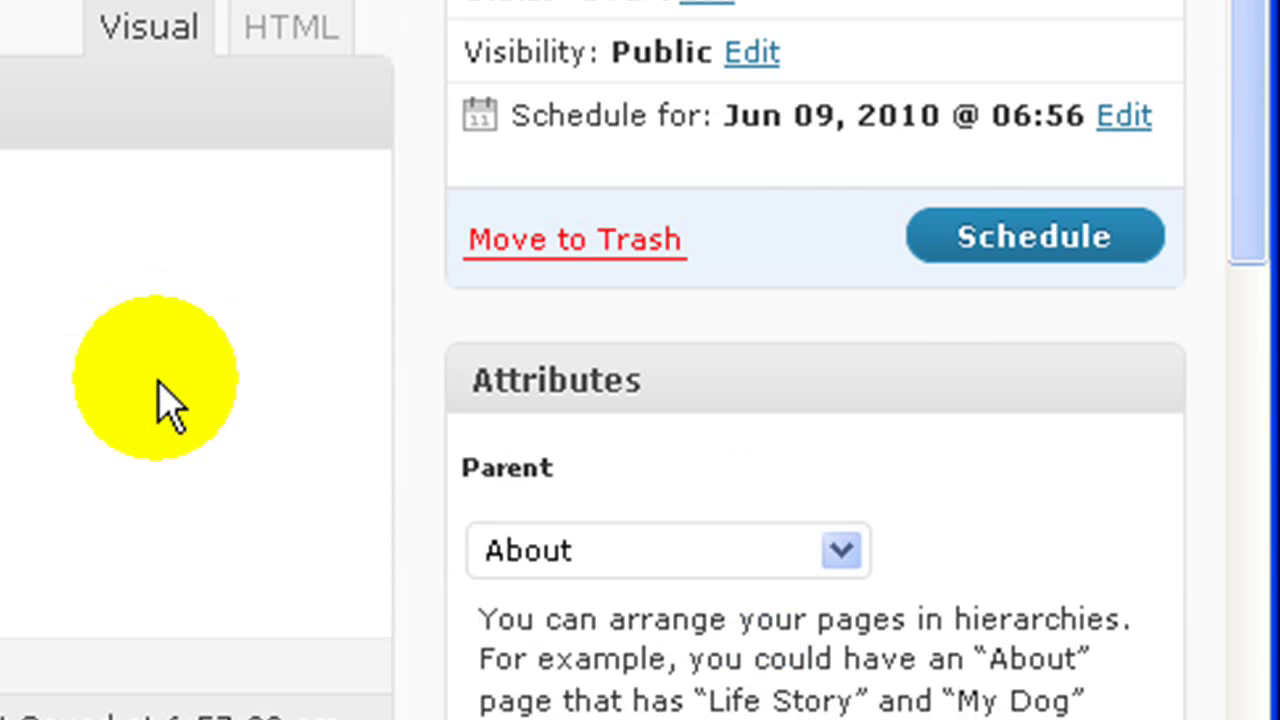
{"action": "left_click", "coordinate": [1124, 115]}
{"action": "left_click", "coordinate": [562, 172]}
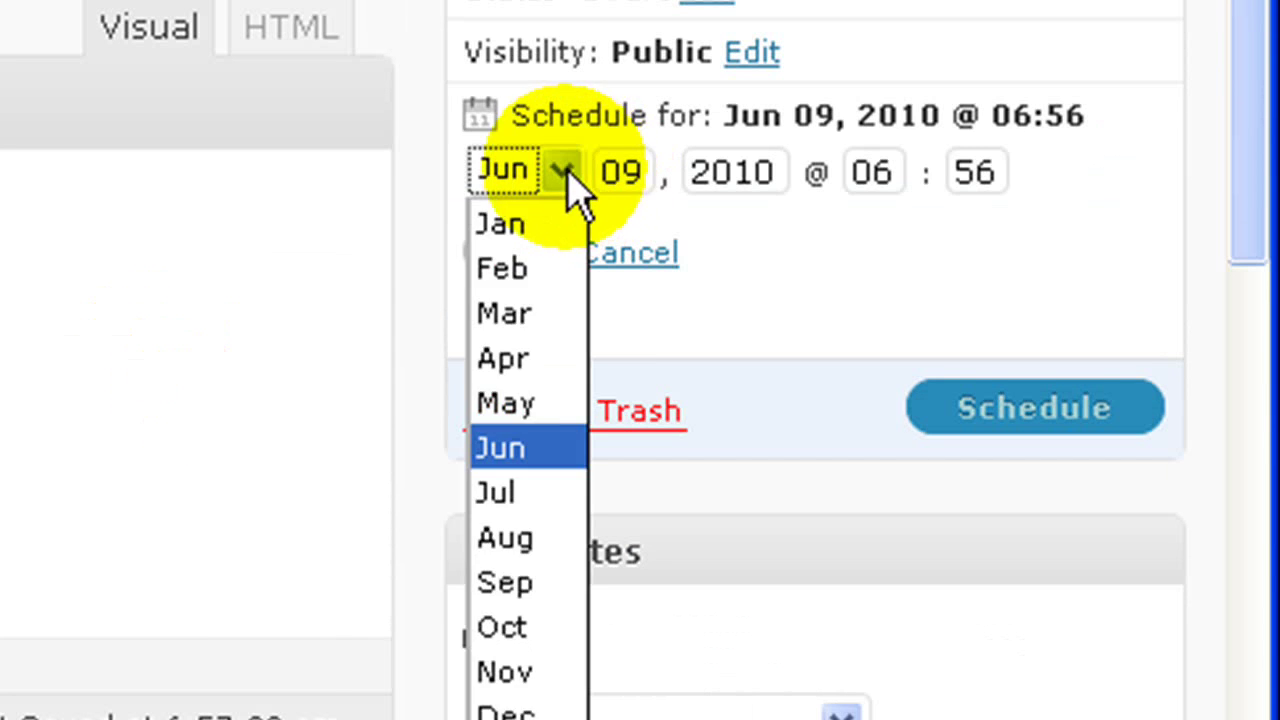
{"action": "left_click", "coordinate": [538, 315]}
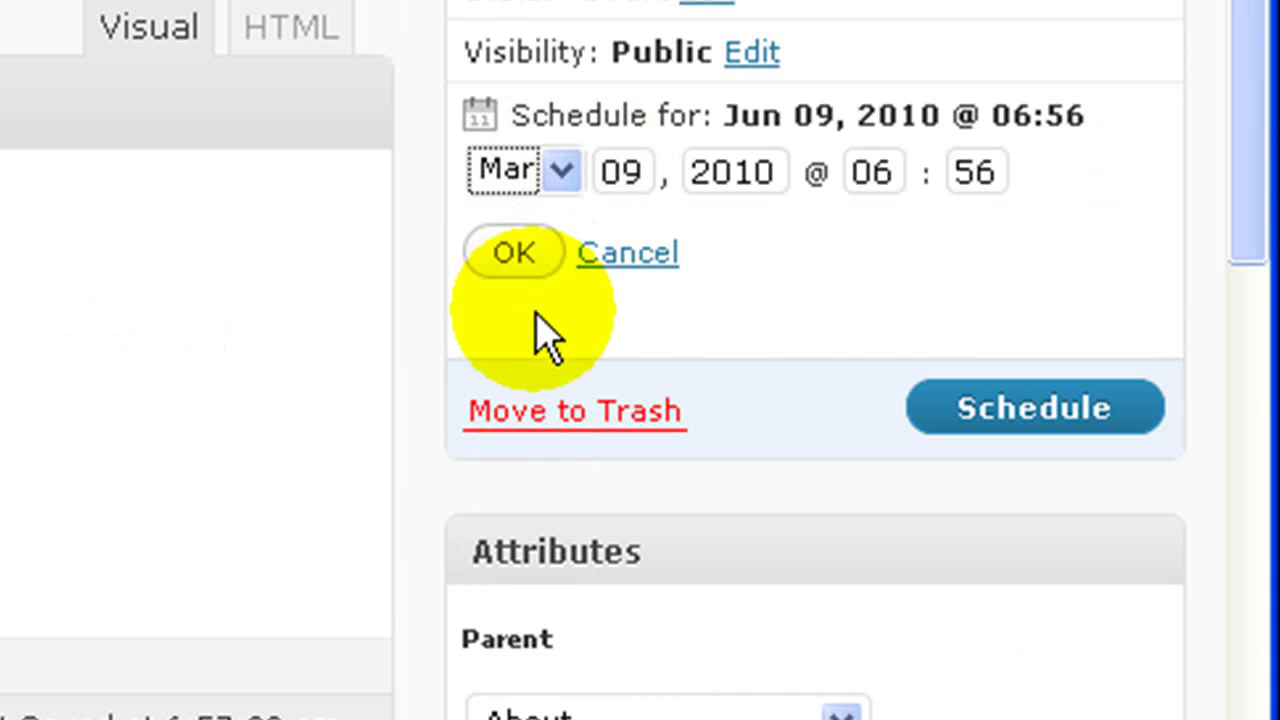
{"action": "left_click", "coordinate": [514, 253]}
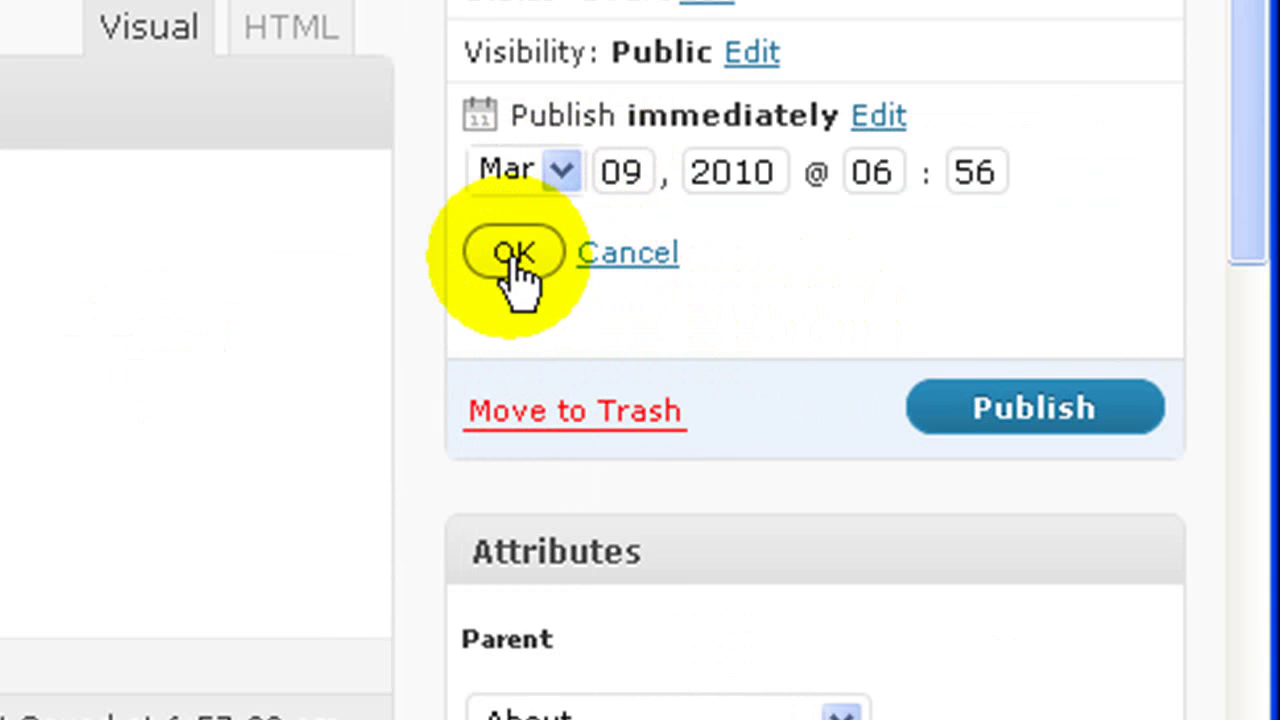